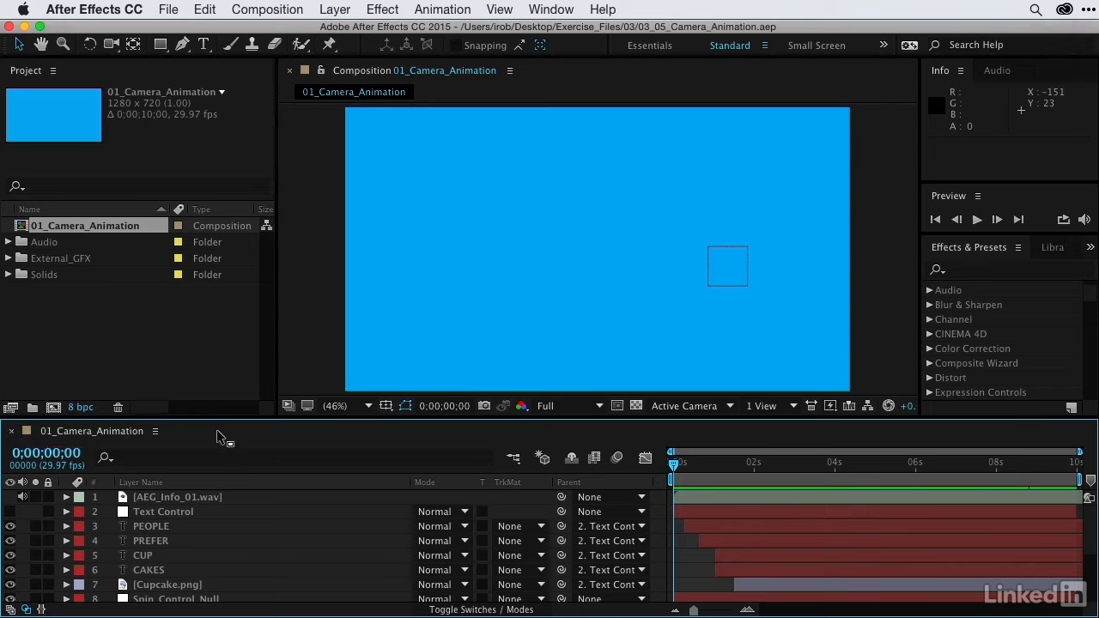
Step: Preview the composition's animation and move the current time to 0;00;04;10
{"action": "key", "text": "space"}
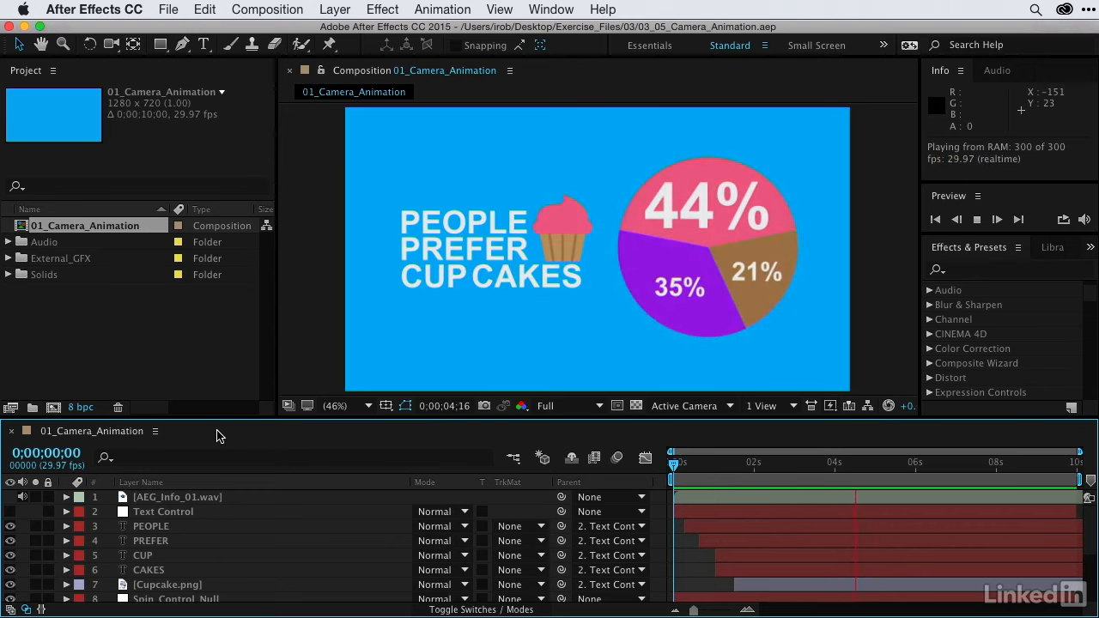
{"action": "key", "text": "space"}
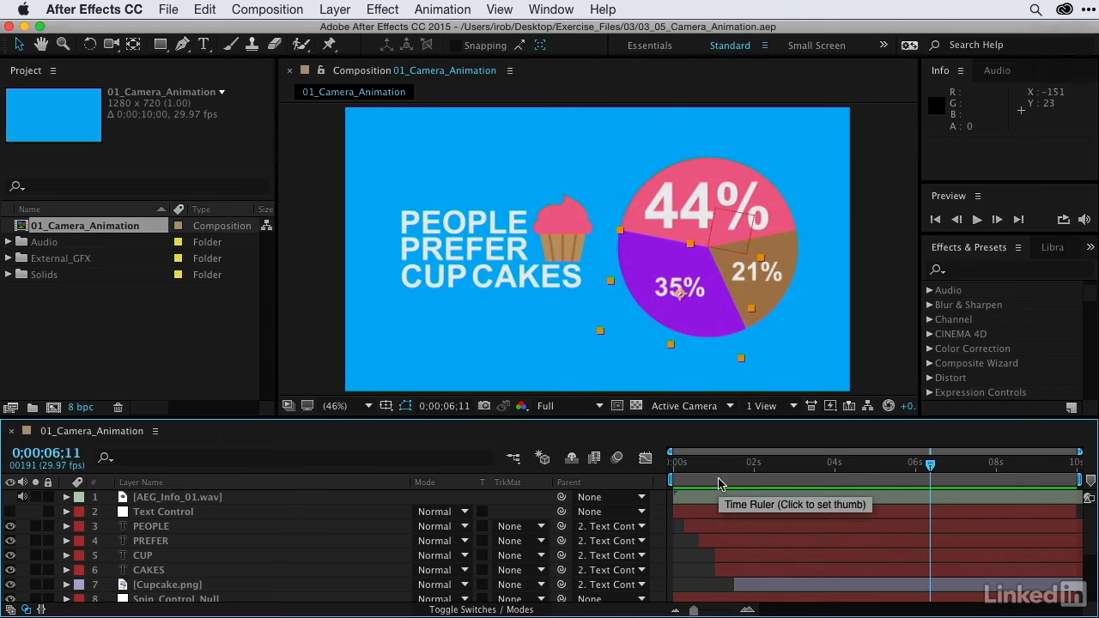
{"action": "left_click_drag", "start_coordinate": [729, 472], "coordinate": [848, 485]}
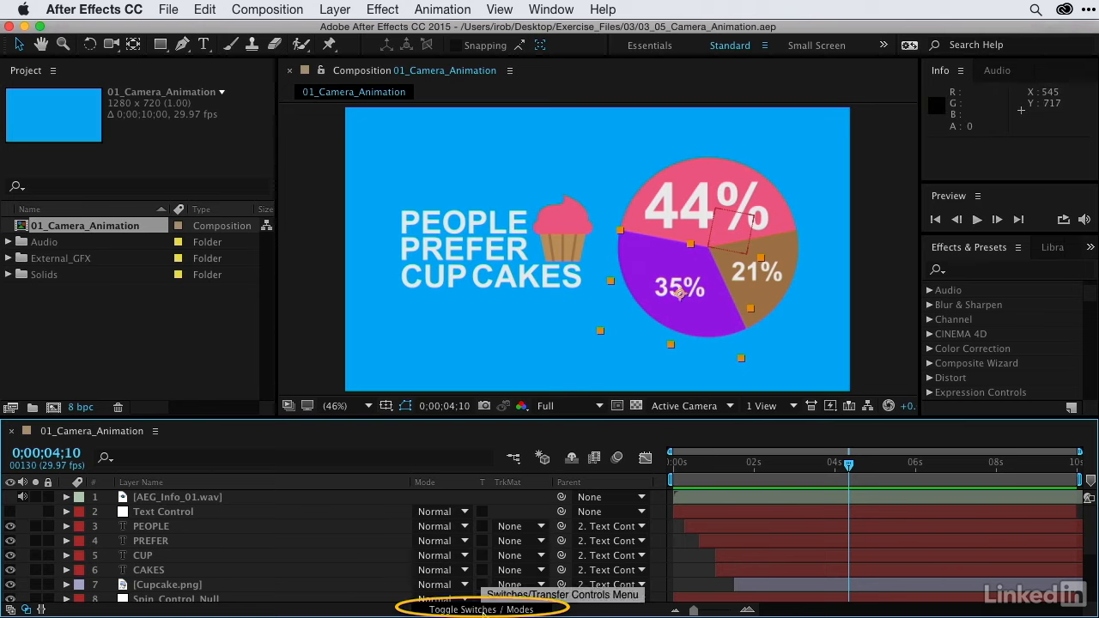
Step: Show the layer switches and enable 3D for all layers from Text Control down through Background Color
{"action": "left_click", "coordinate": [482, 609]}
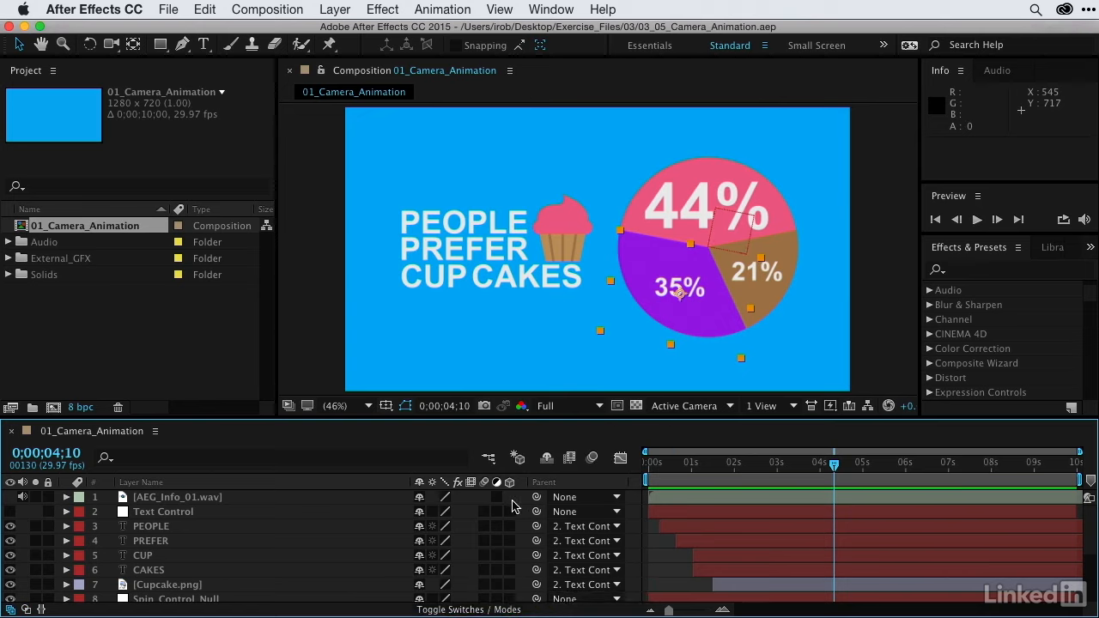
{"action": "scroll", "coordinate": [516, 537], "scroll_direction": "down", "scroll_amount": 3}
{"action": "scroll", "coordinate": [516, 536], "scroll_direction": "up", "scroll_amount": 3}
{"action": "left_click", "coordinate": [508, 513]}
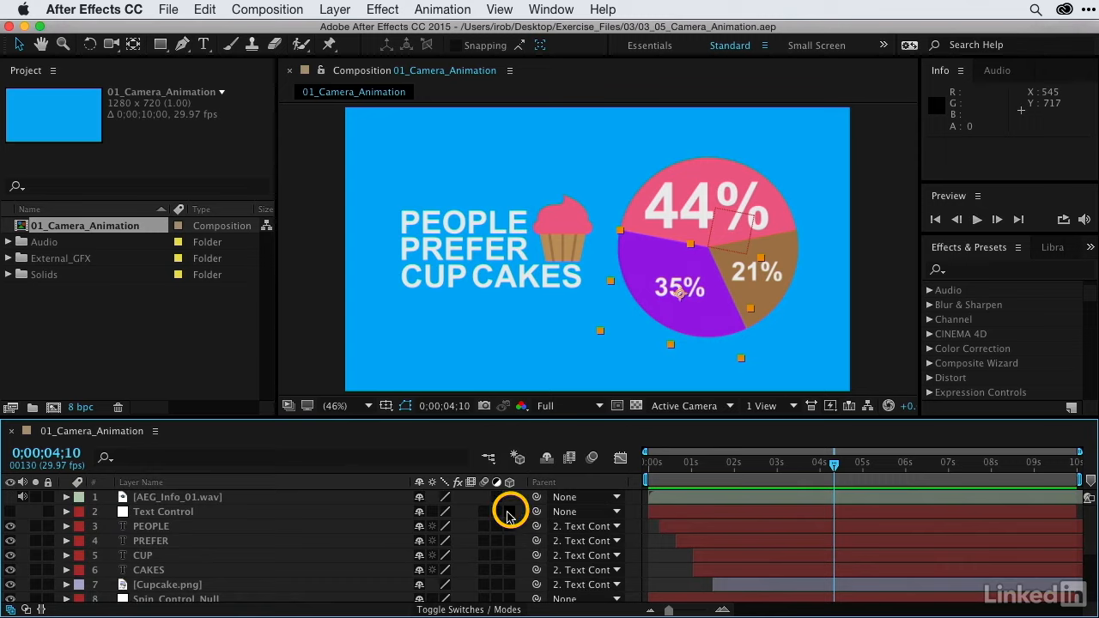
{"action": "left_click_drag", "start_coordinate": [510, 515], "coordinate": [509, 617]}
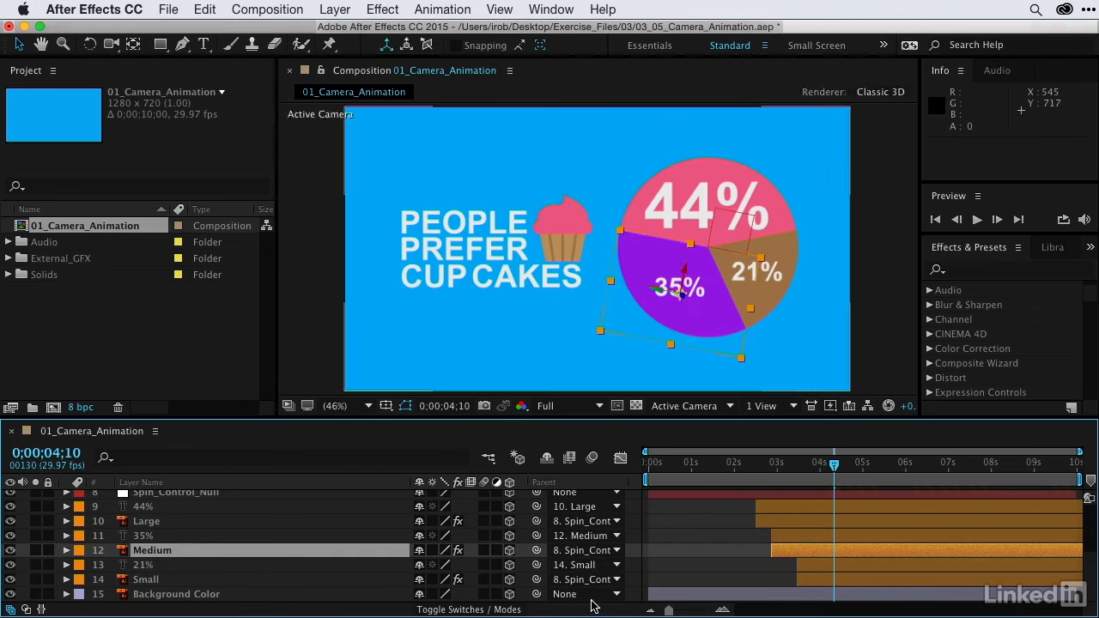
Step: Turn off 3D for the Background Color layer and hide it from the timeline as a shy layer
{"action": "left_click", "coordinate": [190, 594]}
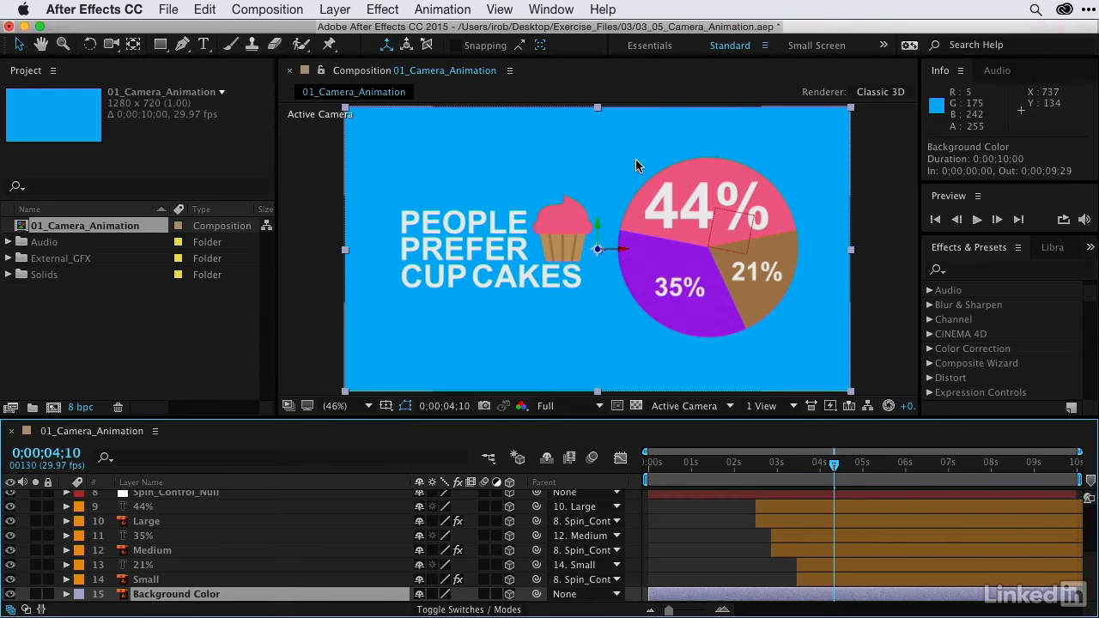
{"action": "left_click", "coordinate": [509, 594]}
{"action": "left_click", "coordinate": [509, 594]}
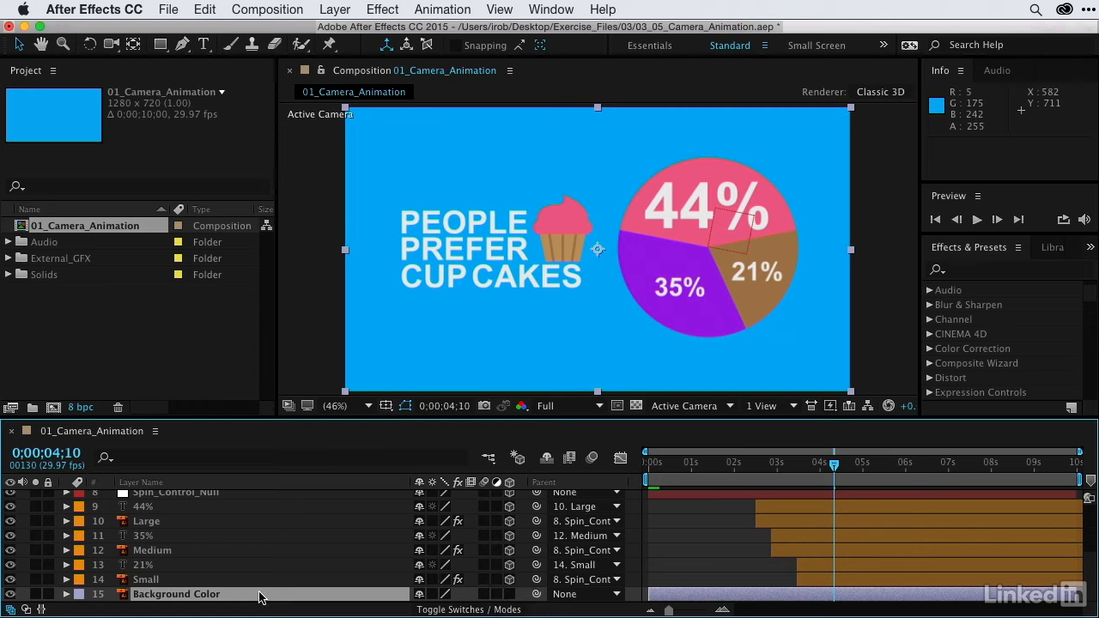
{"action": "left_click", "coordinate": [419, 594]}
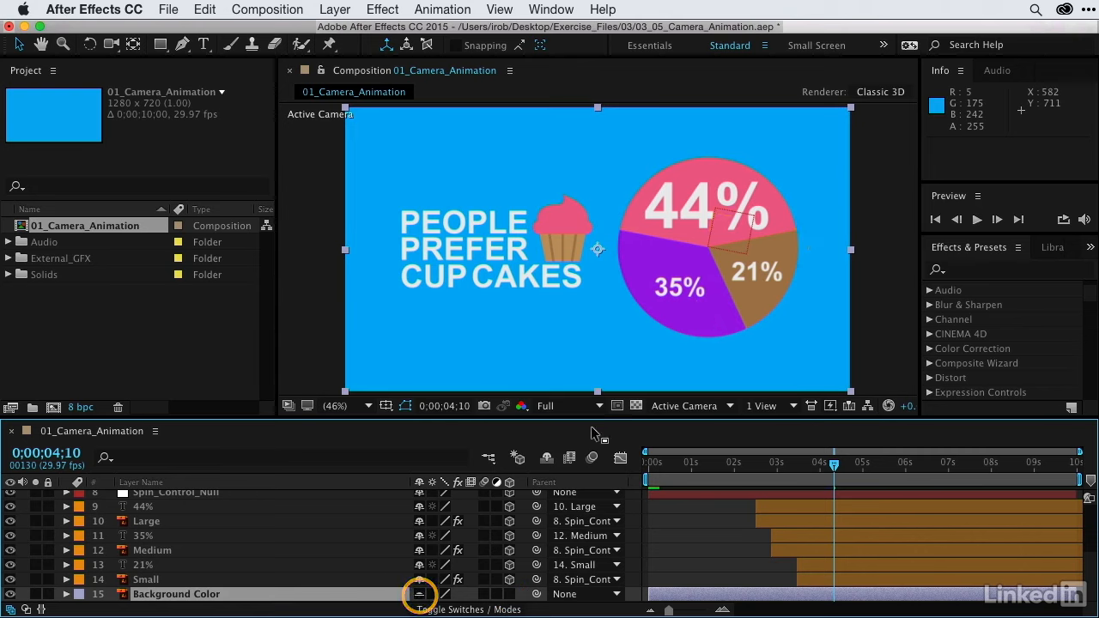
{"action": "left_click", "coordinate": [552, 458]}
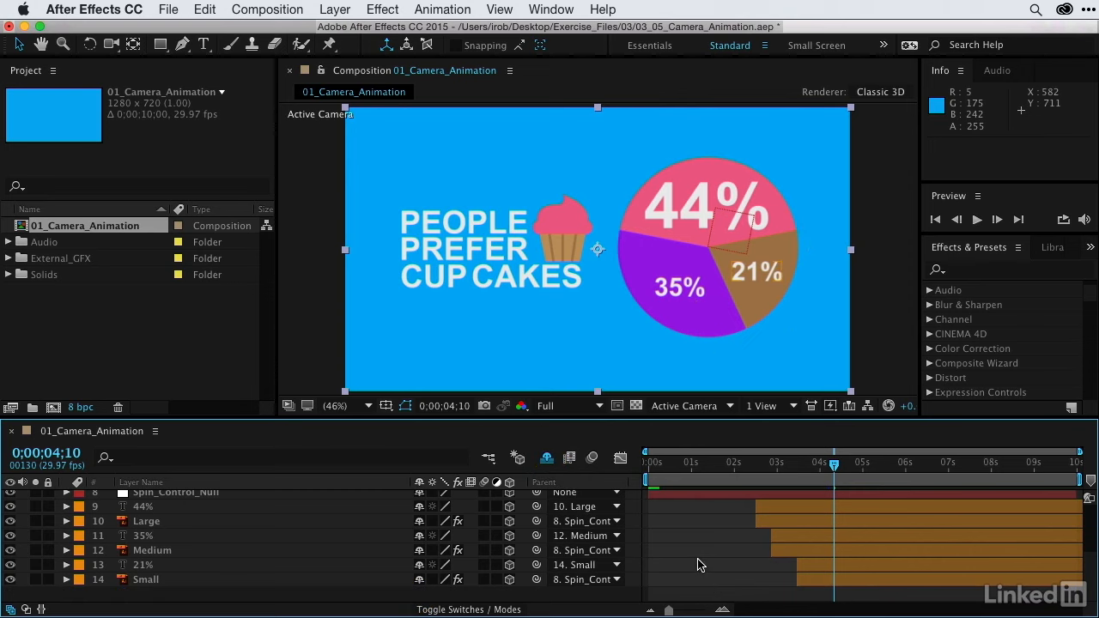
Step: Try shifting the Text Control layer's X position to 350.6, and undo the change
{"action": "scroll", "coordinate": [697, 568], "scroll_direction": "up", "scroll_amount": 5}
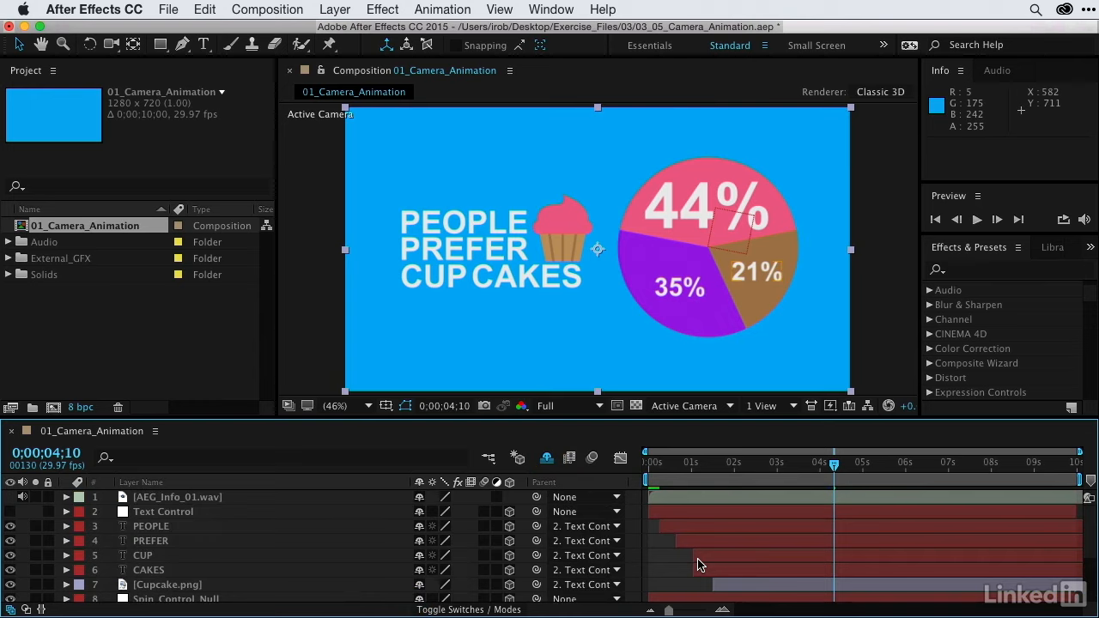
{"action": "left_click", "coordinate": [154, 512]}
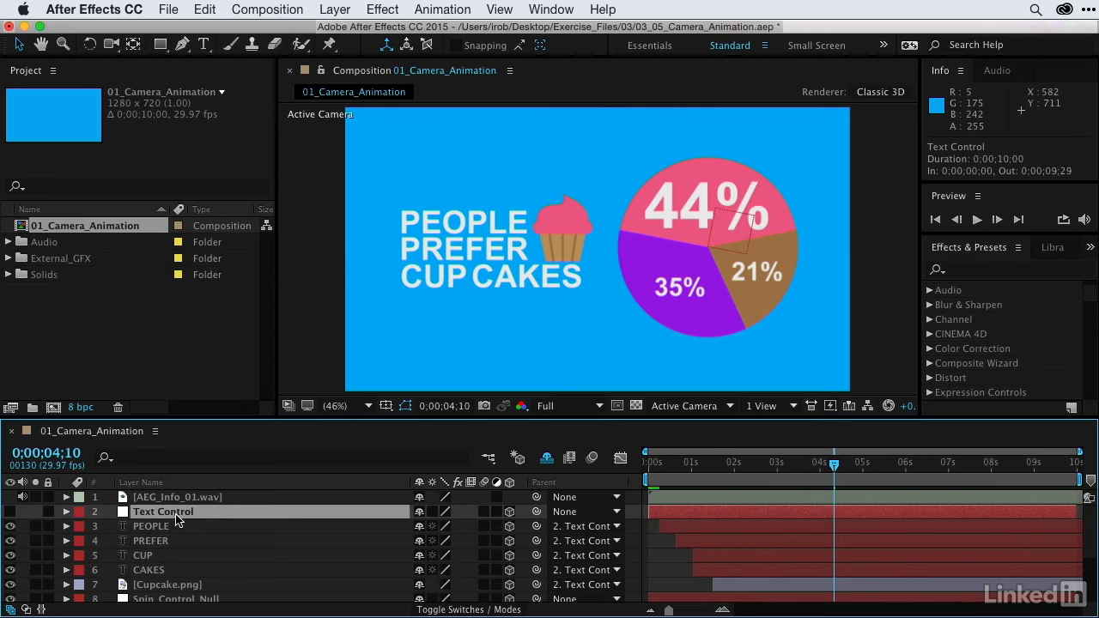
{"action": "key", "text": "p"}
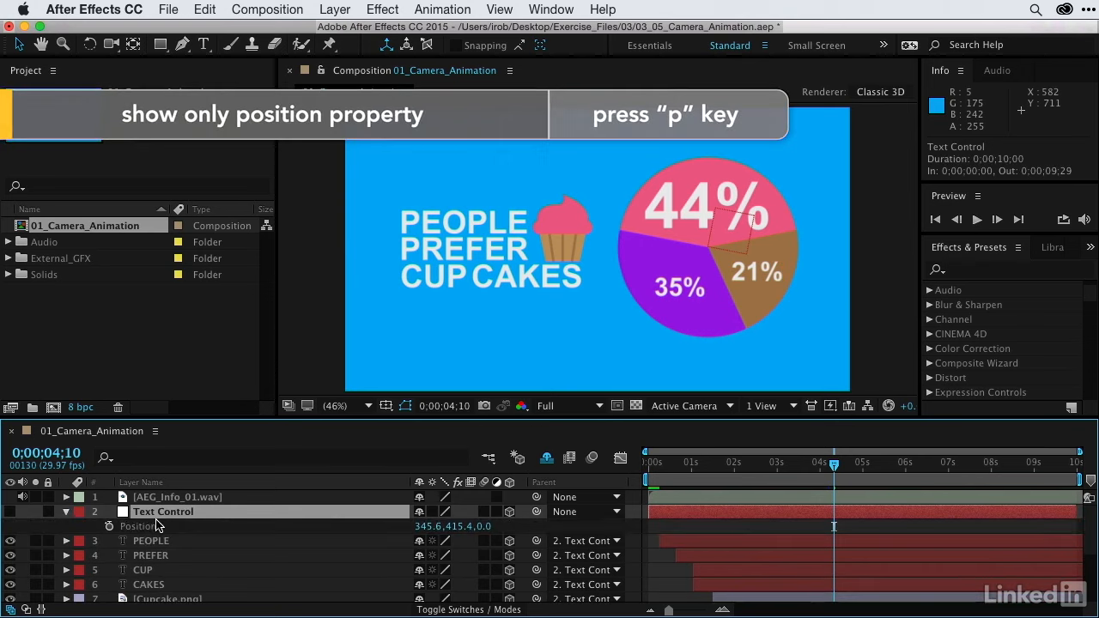
{"action": "left_click_drag", "start_coordinate": [427, 526], "coordinate": [369, 522]}
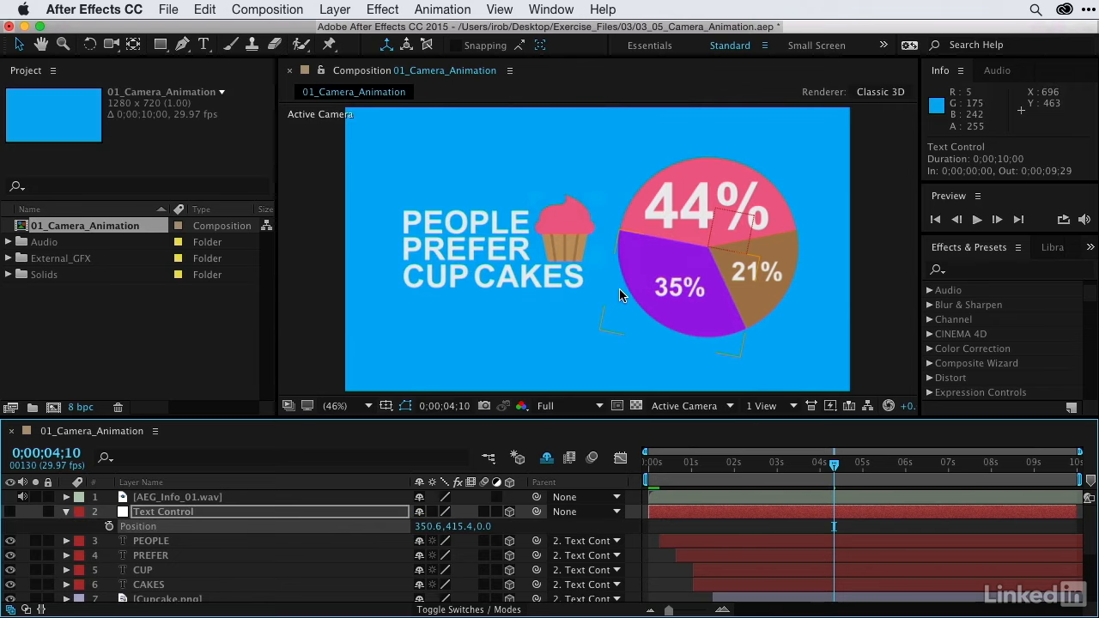
{"action": "key", "text": "super+z"}
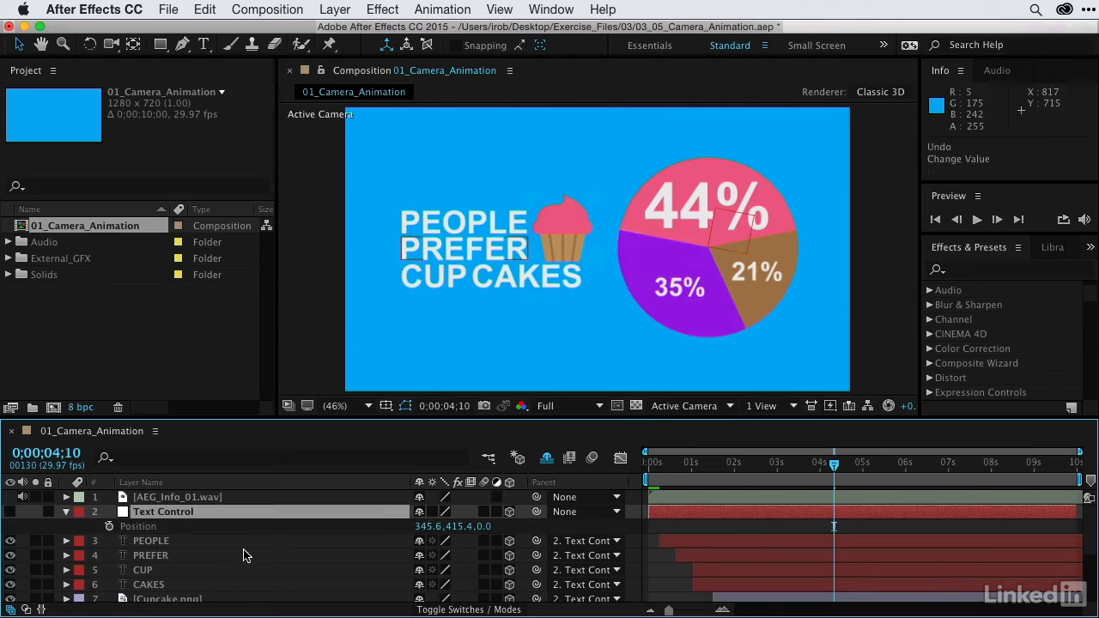
Step: Set the Spin_Control_Null layer's X position to 1020 and check the animation up to 0;00;04;08
{"action": "scroll", "coordinate": [190, 551], "scroll_direction": "down", "scroll_amount": 2}
{"action": "scroll", "coordinate": [193, 551], "scroll_direction": "down", "scroll_amount": 2}
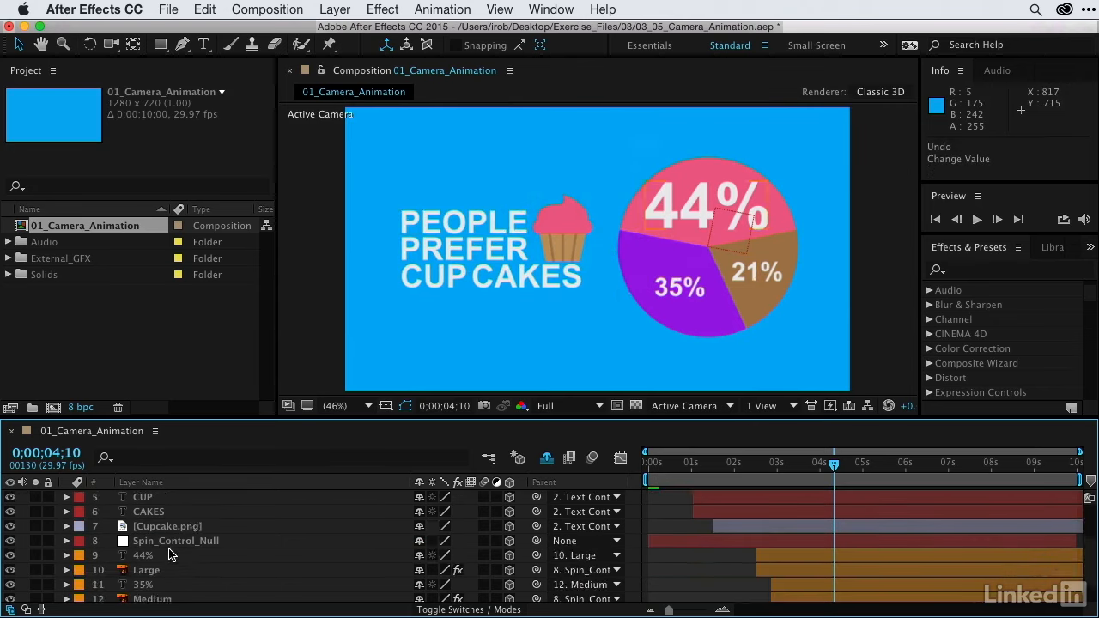
{"action": "left_click", "coordinate": [169, 544]}
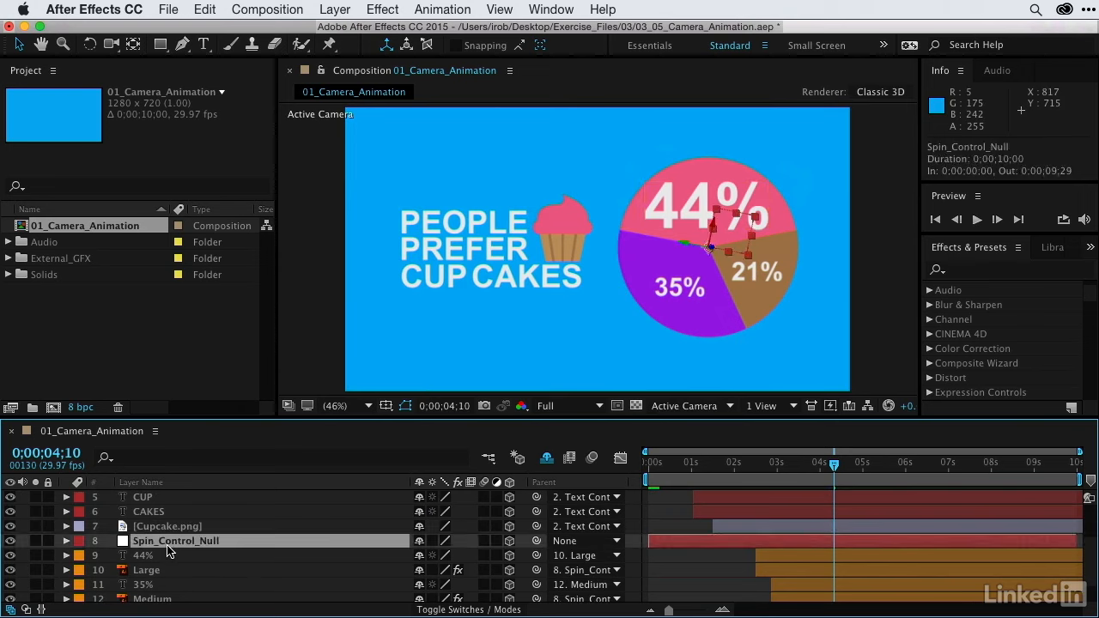
{"action": "key", "text": "p"}
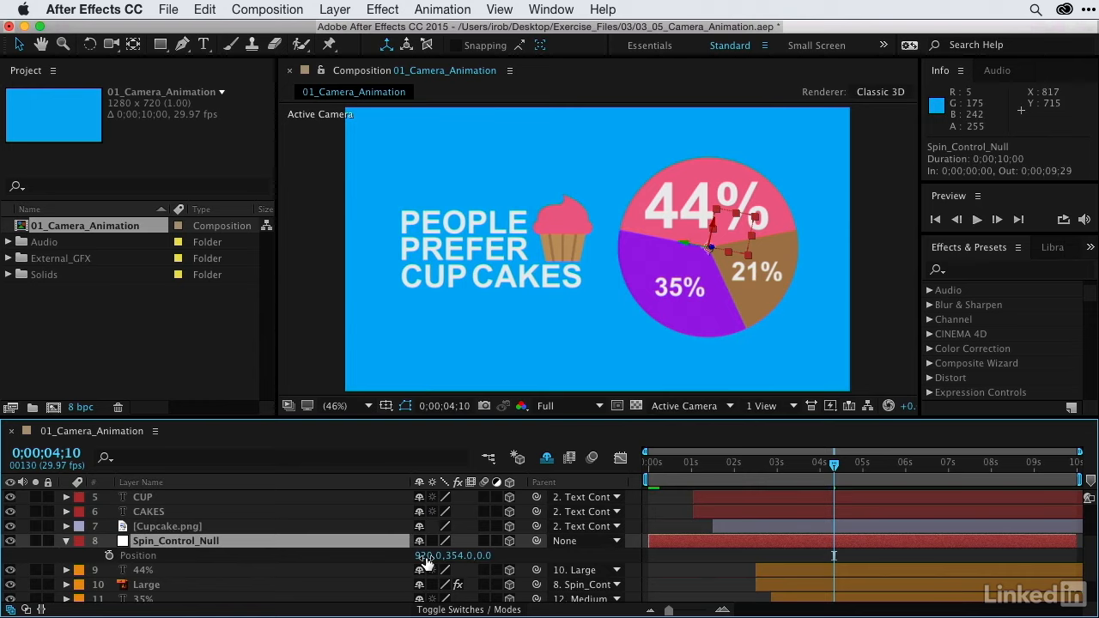
{"action": "left_click_drag", "start_coordinate": [424, 557], "coordinate": [518, 566]}
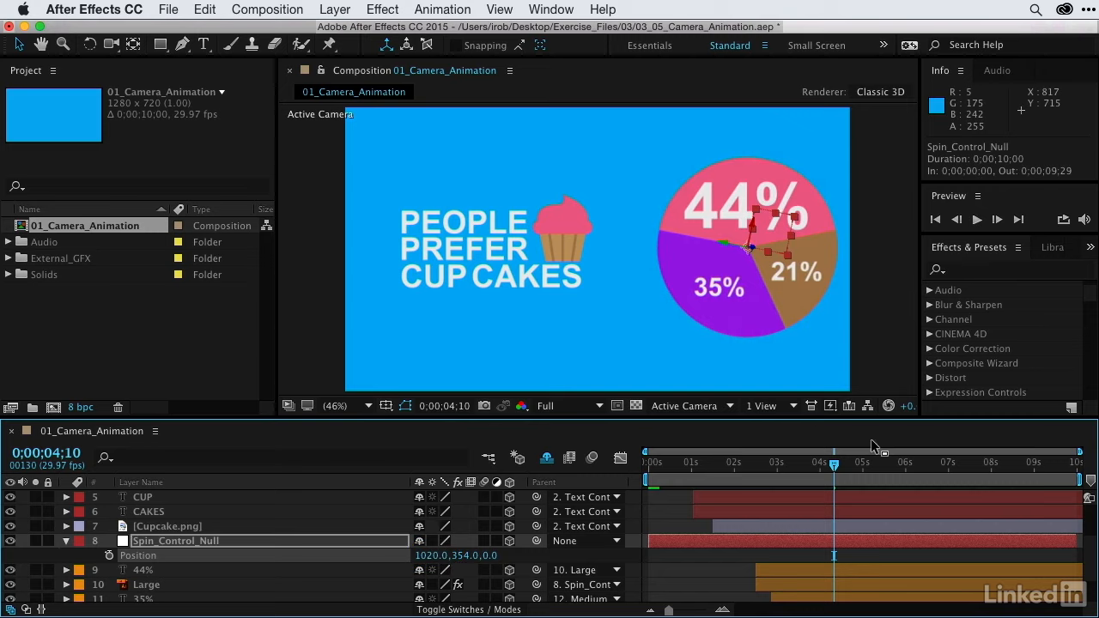
{"action": "left_click_drag", "start_coordinate": [805, 478], "coordinate": [831, 477]}
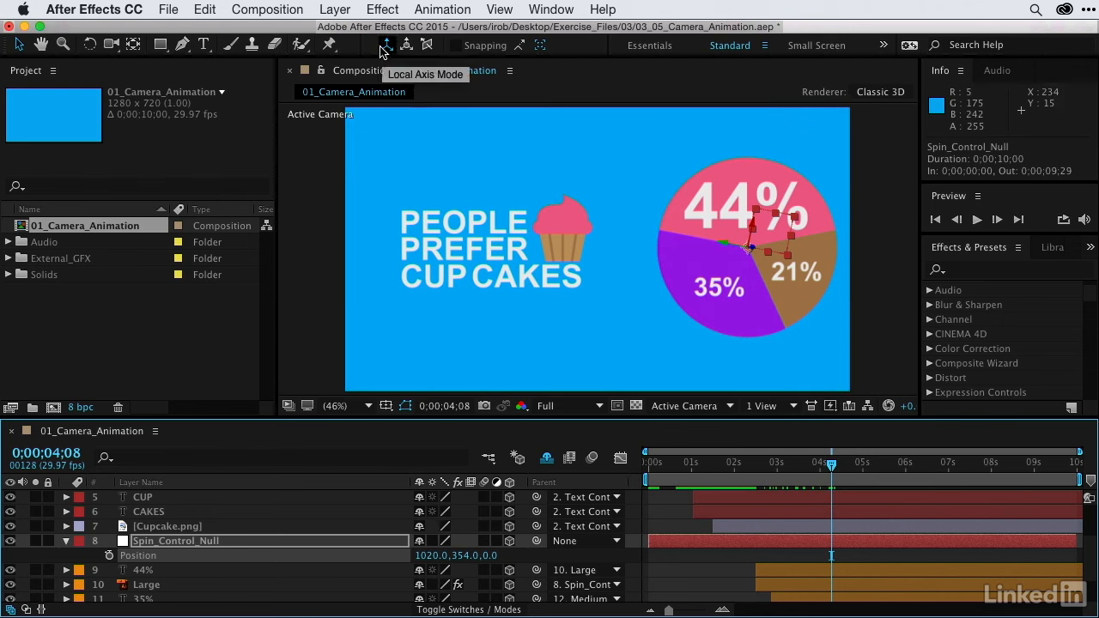
Step: Start a new camera layer as a One-Node Camera with the 50mm preset
{"action": "left_click", "coordinate": [335, 9]}
{"action": "mouse_move", "coordinate": [341, 32]}
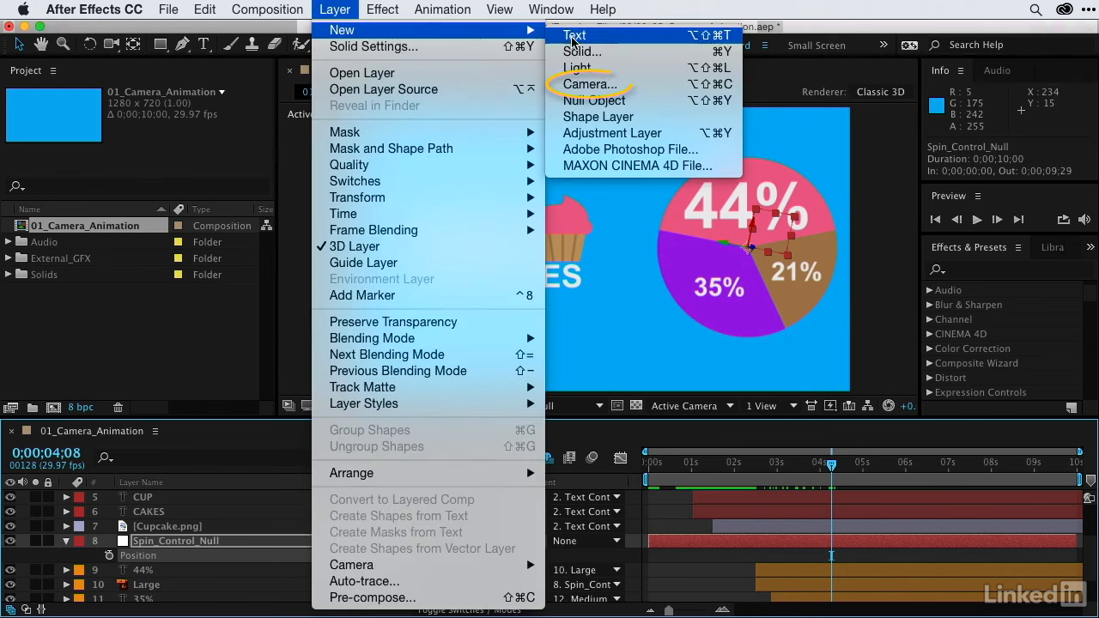
{"action": "left_click", "coordinate": [585, 83]}
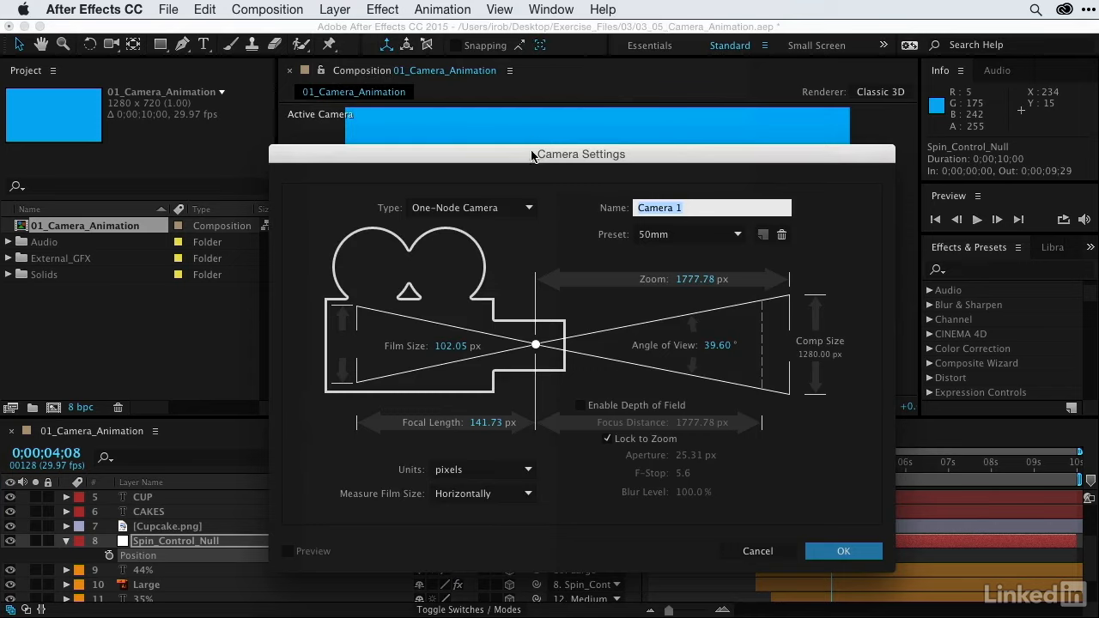
{"action": "left_click", "coordinate": [517, 209]}
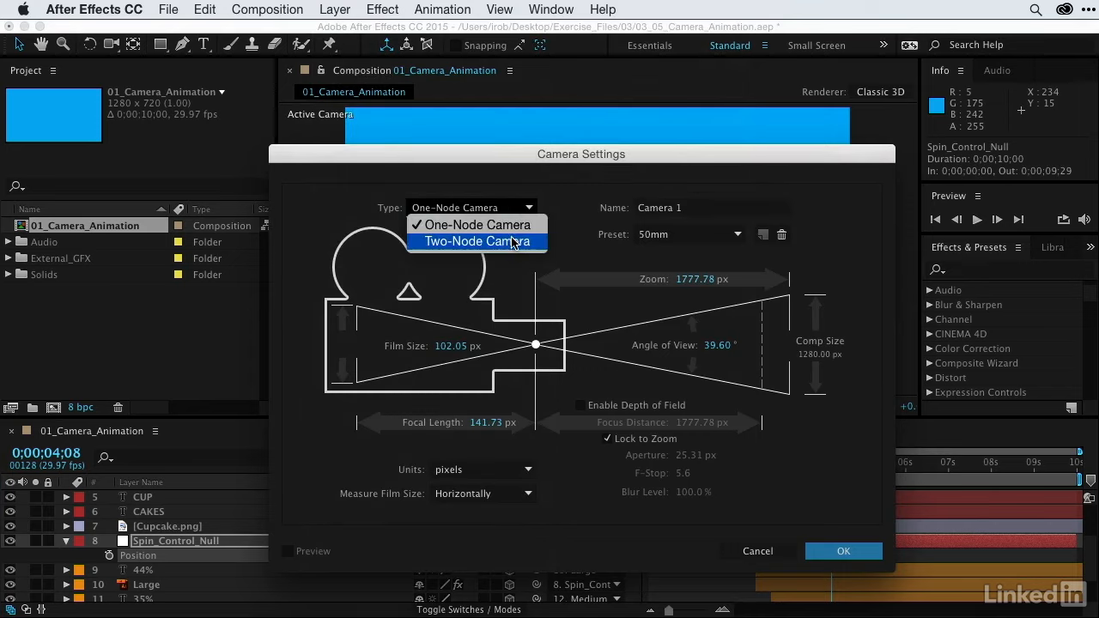
{"action": "left_click", "coordinate": [506, 241]}
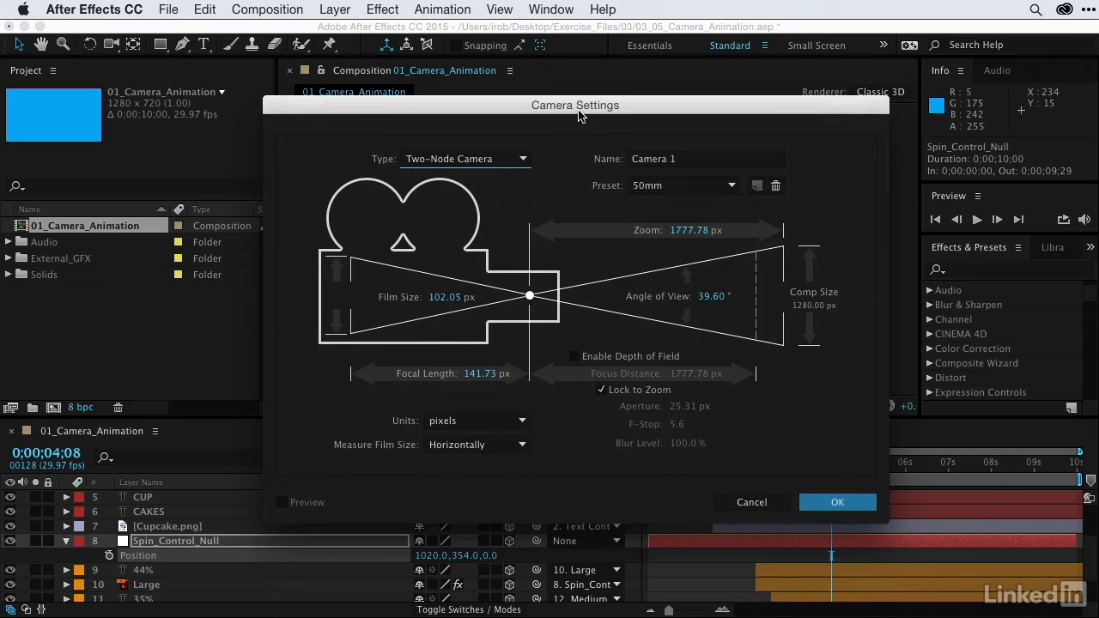
{"action": "left_click", "coordinate": [501, 165]}
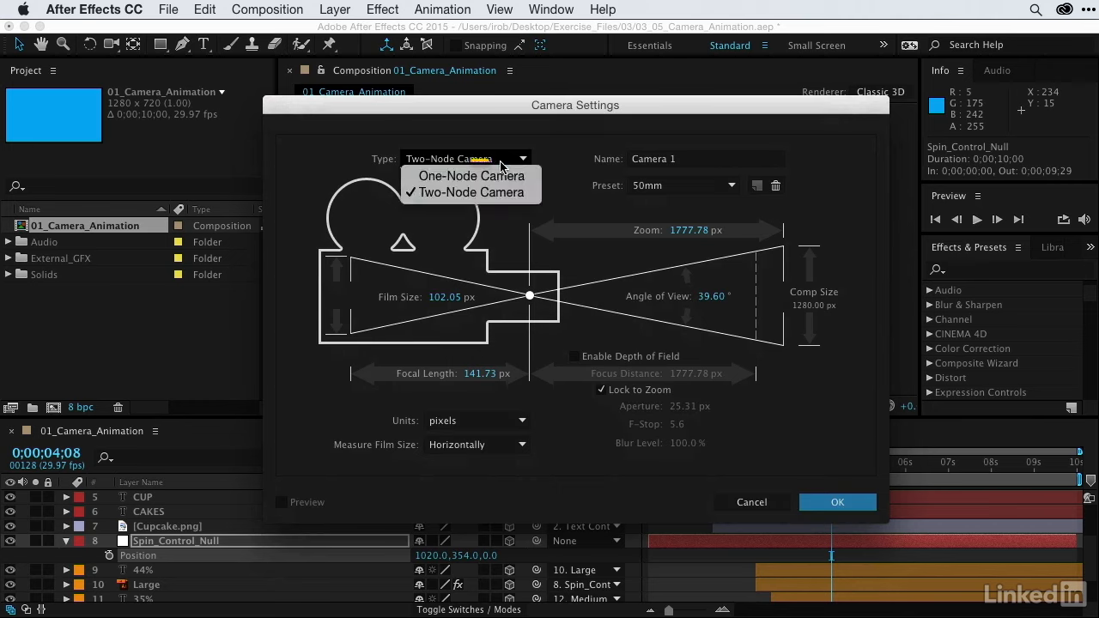
{"action": "left_click", "coordinate": [501, 177]}
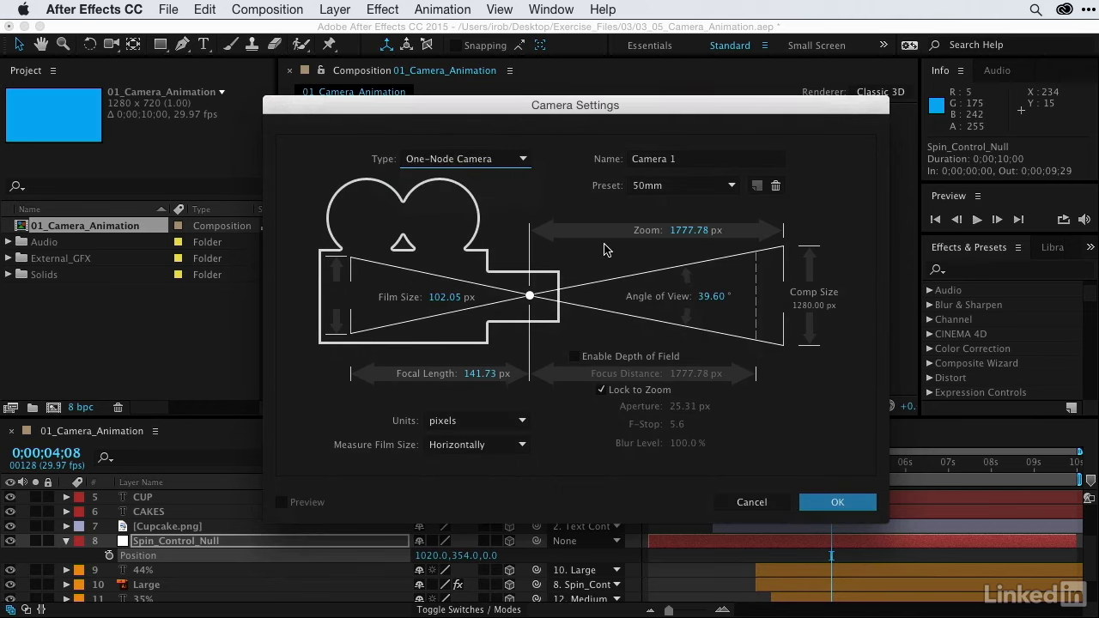
{"action": "left_click", "coordinate": [665, 186]}
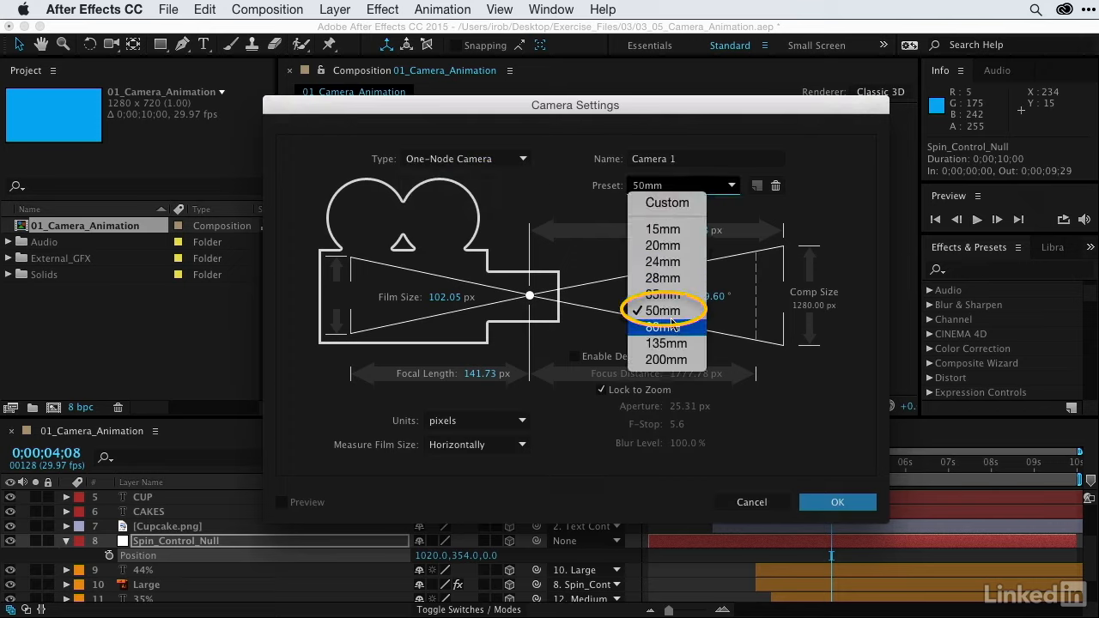
{"action": "left_click", "coordinate": [670, 312]}
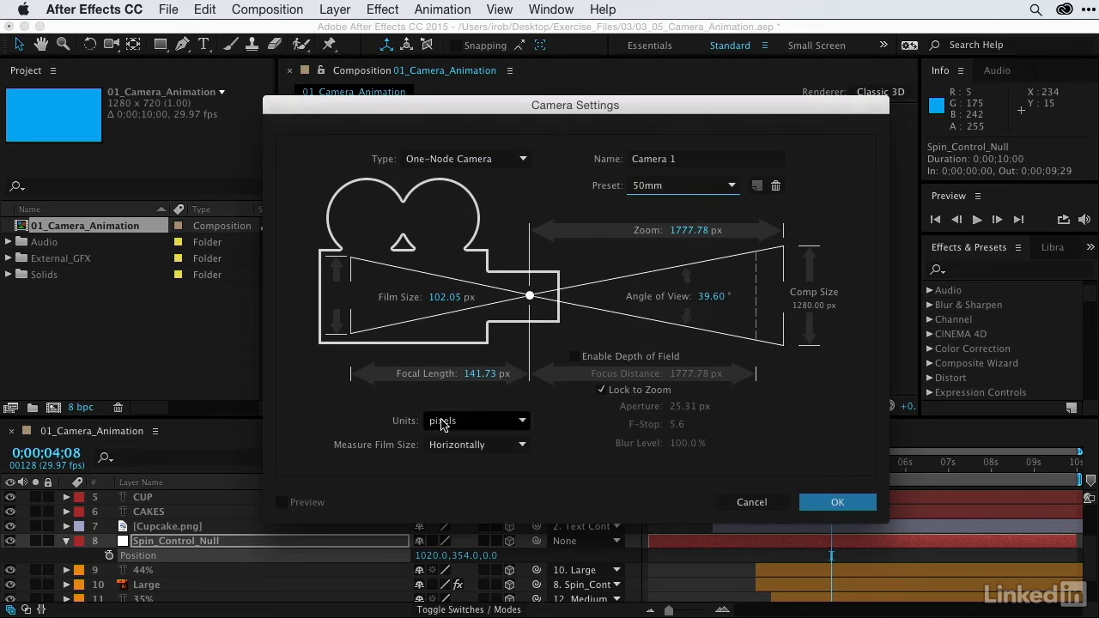
Step: Try millimeters as the camera's units and switch back to pixels
{"action": "left_click", "coordinate": [501, 419]}
{"action": "left_click", "coordinate": [496, 439]}
{"action": "left_click", "coordinate": [493, 419]}
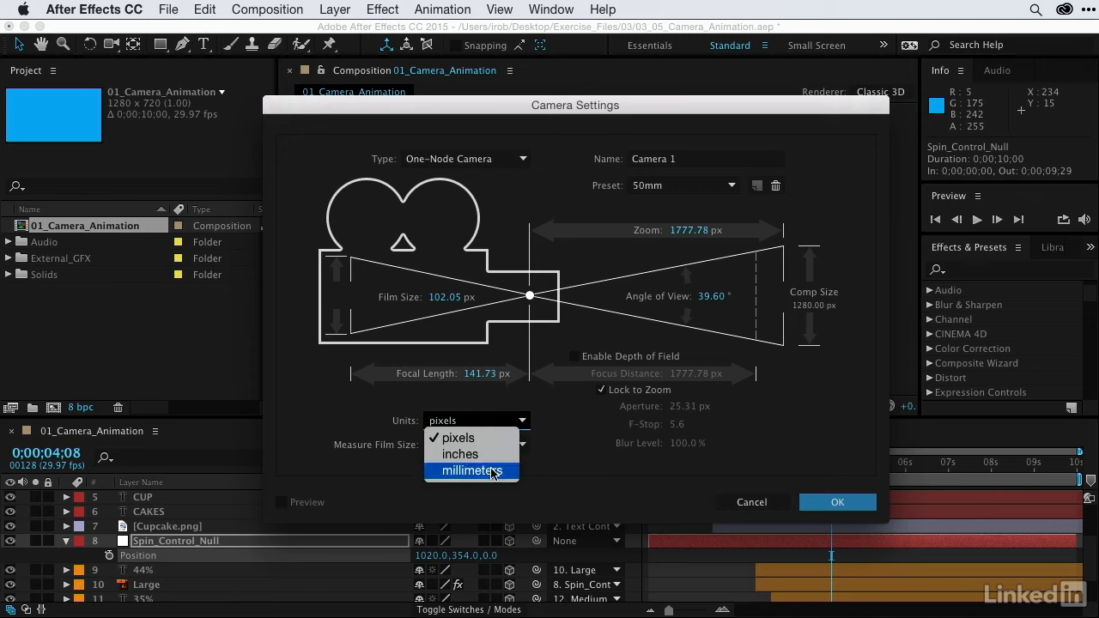
{"action": "left_click", "coordinate": [474, 471]}
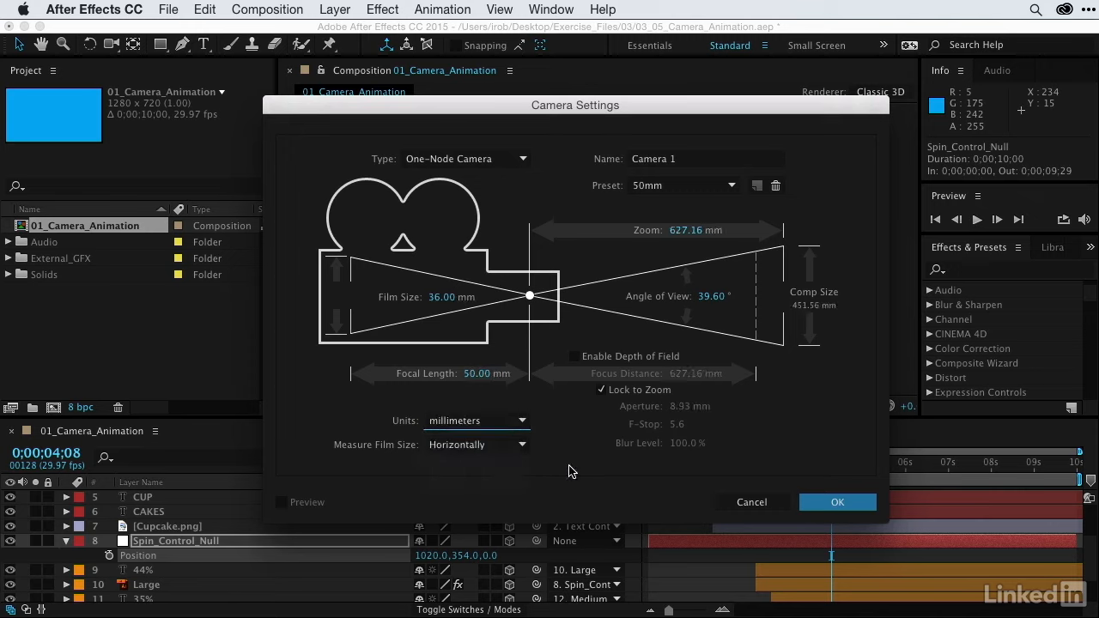
{"action": "left_click", "coordinate": [521, 421]}
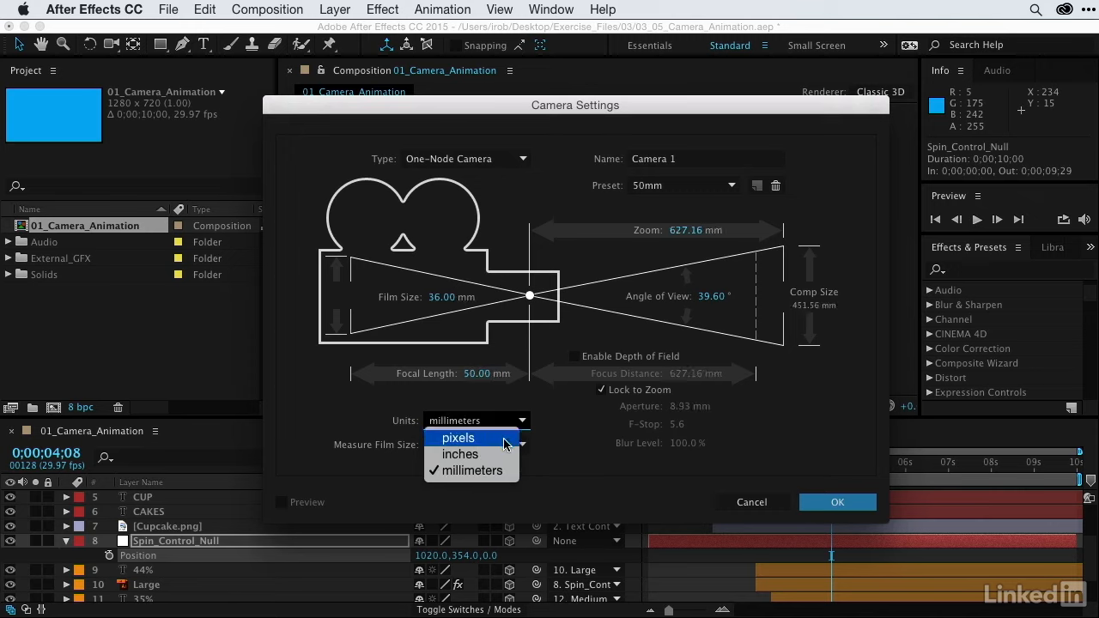
{"action": "left_click", "coordinate": [505, 441]}
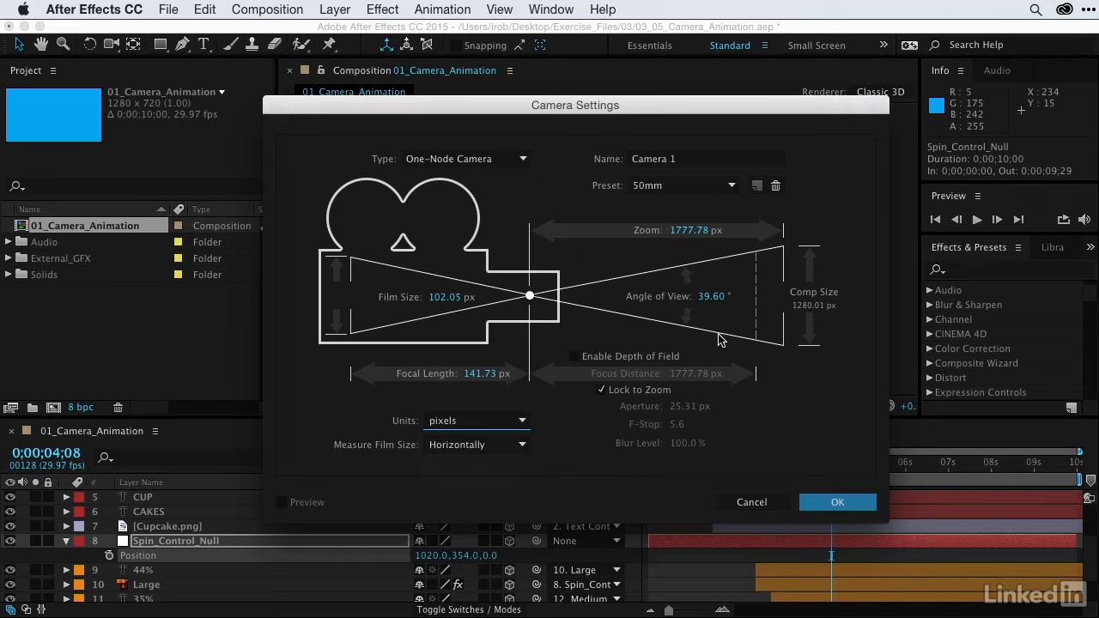
Step: Create the camera and move its layer directly above Text Control
{"action": "left_click", "coordinate": [832, 503]}
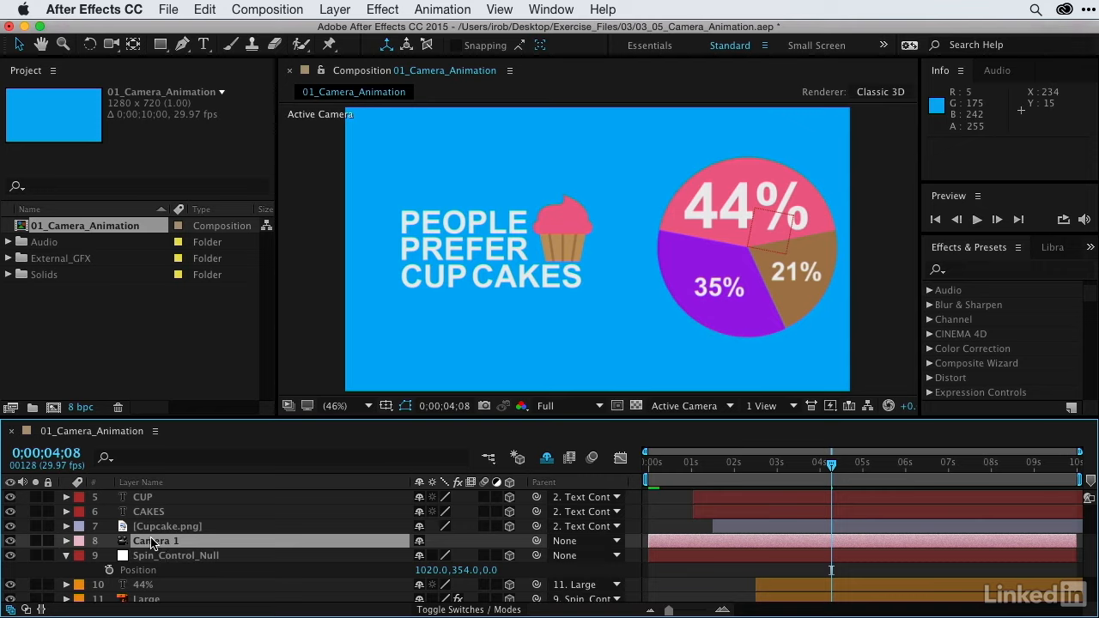
{"action": "left_click_drag", "start_coordinate": [124, 544], "coordinate": [152, 505]}
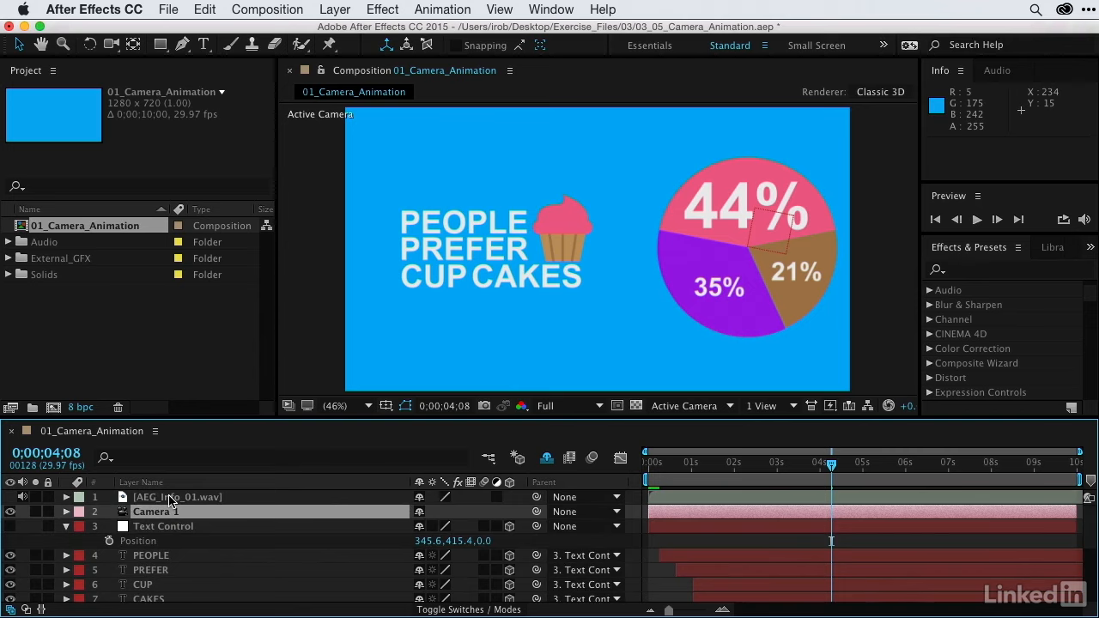
Step: Mark the AEG_Info_01.wav layer as shy to hide it from the timeline
{"action": "left_click", "coordinate": [169, 498]}
{"action": "left_click", "coordinate": [419, 498]}
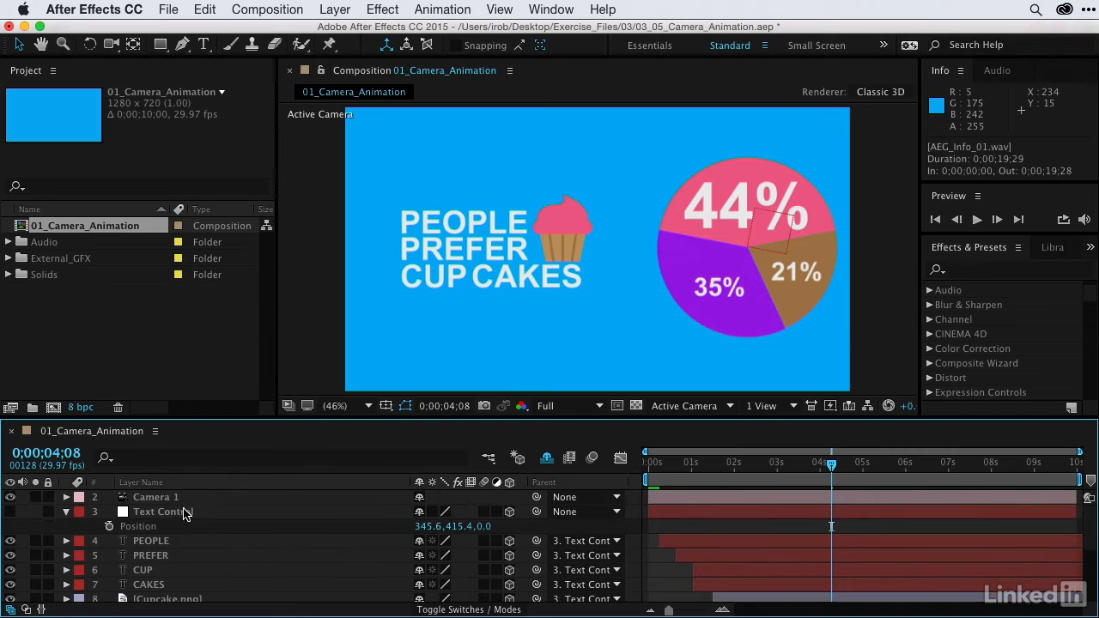
Step: Reveal the Camera 1 layer's Position and set its X value to 342 to bring the text toward the frame's center
{"action": "left_click", "coordinate": [169, 498]}
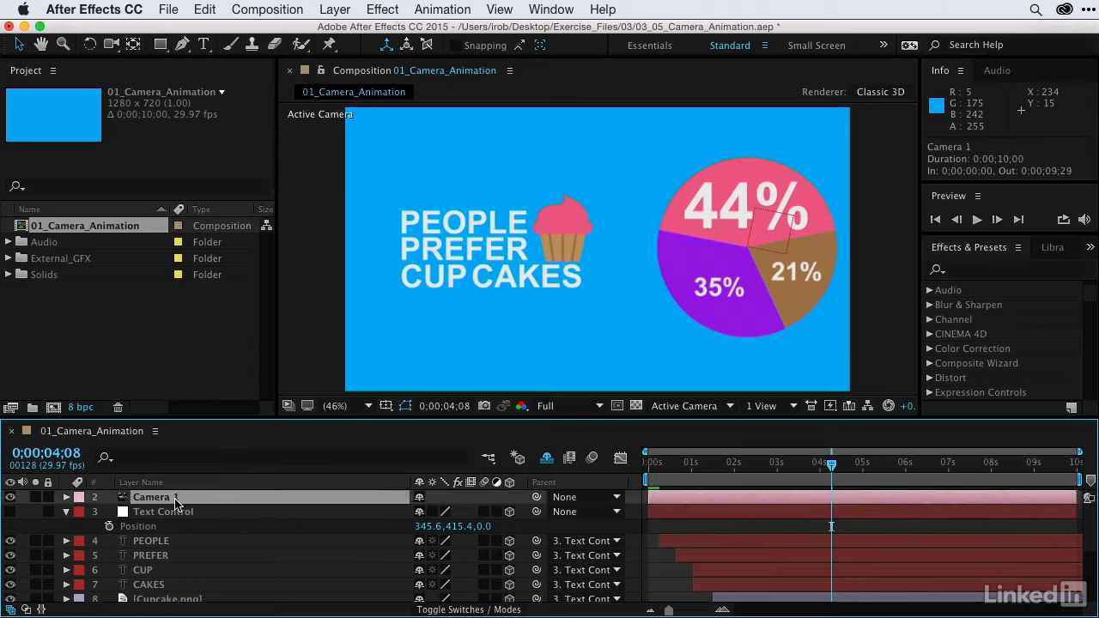
{"action": "key", "text": "p"}
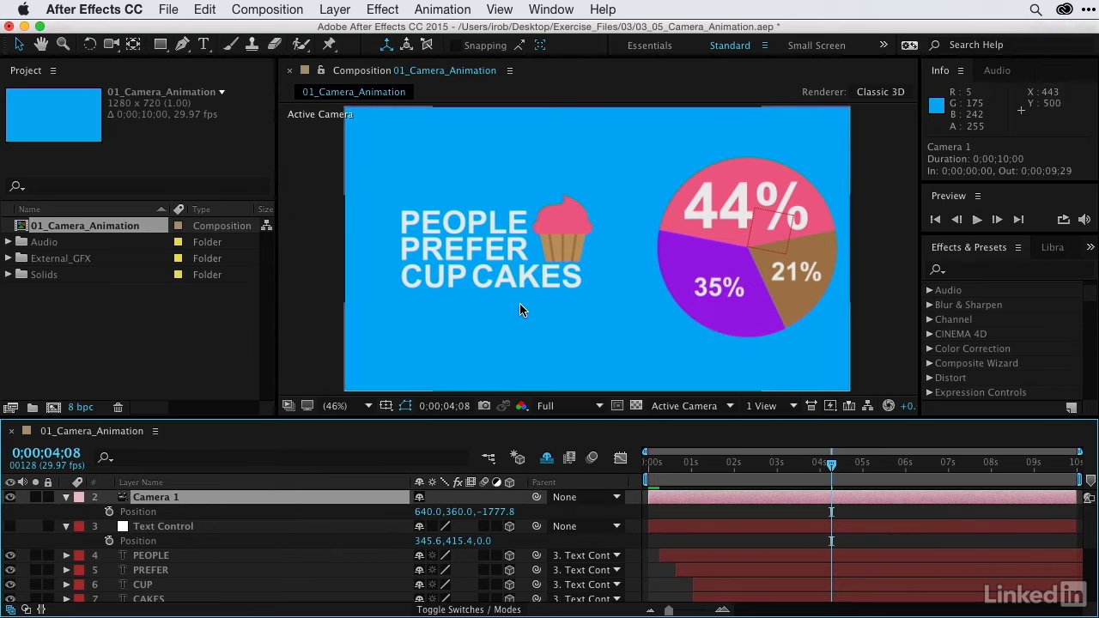
{"action": "left_click_drag", "start_coordinate": [426, 511], "coordinate": [311, 524]}
Step: Display the title/action safe guides over the composition
{"action": "left_click", "coordinate": [386, 406]}
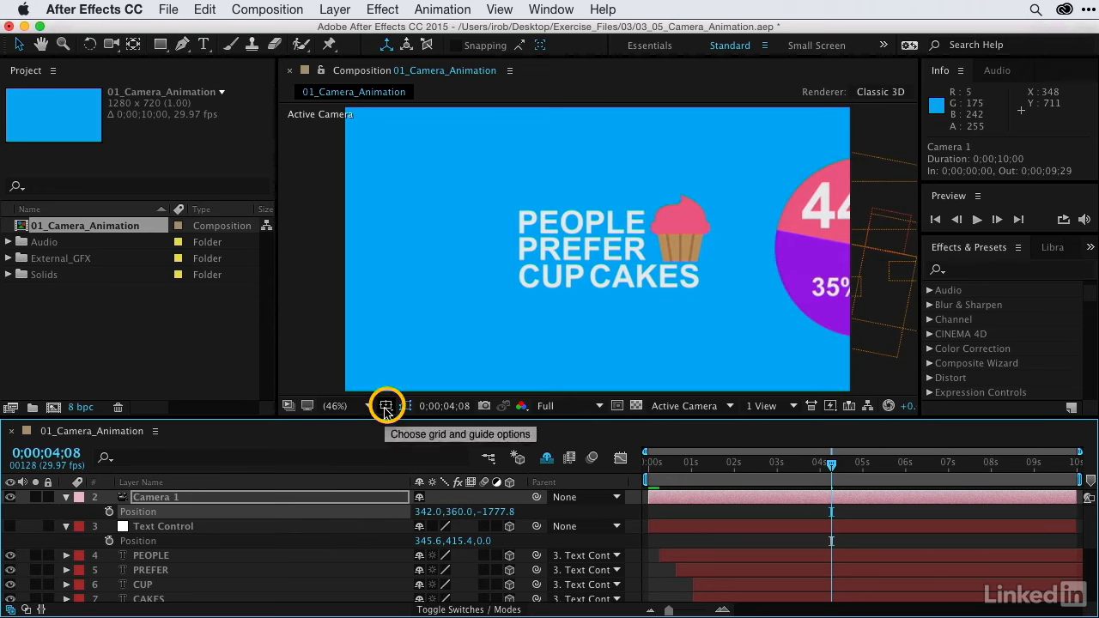
{"action": "left_click", "coordinate": [385, 406]}
{"action": "left_click", "coordinate": [397, 422]}
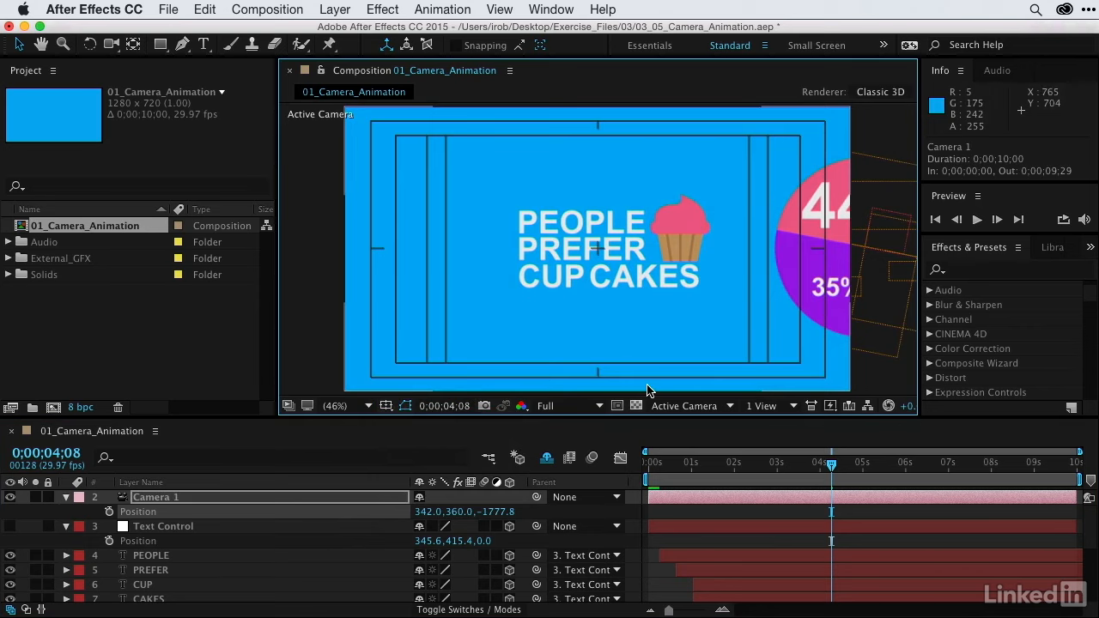
Step: Set the camera's Position to 385, 353, -995 so the cupcake text fills the frame
{"action": "left_click_drag", "start_coordinate": [491, 514], "coordinate": [1094, 449]}
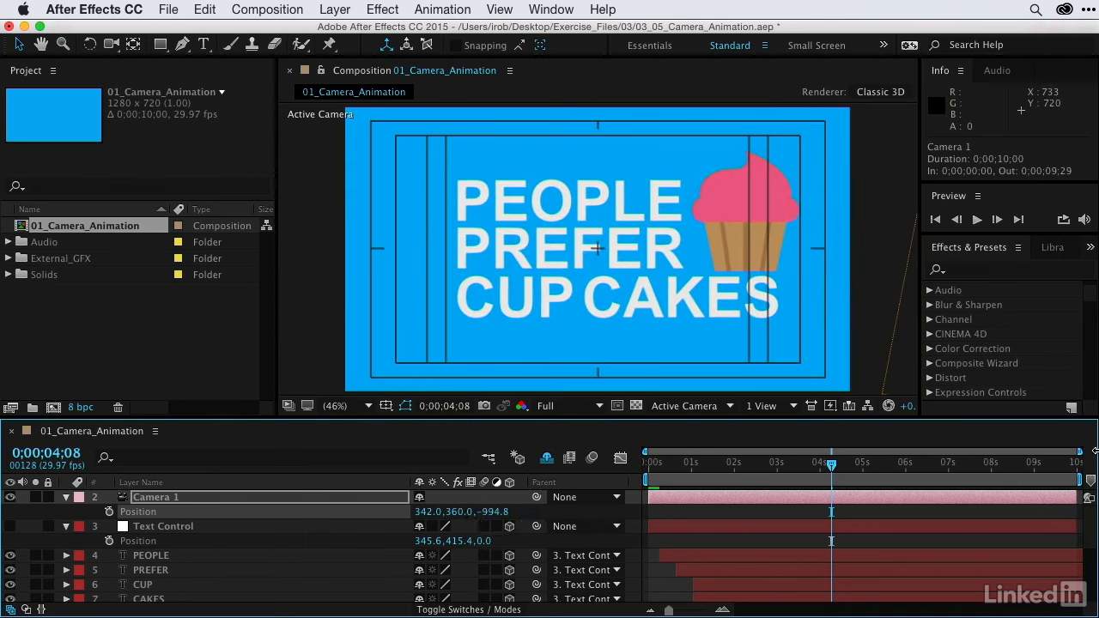
{"action": "left_click_drag", "start_coordinate": [422, 512], "coordinate": [448, 521]}
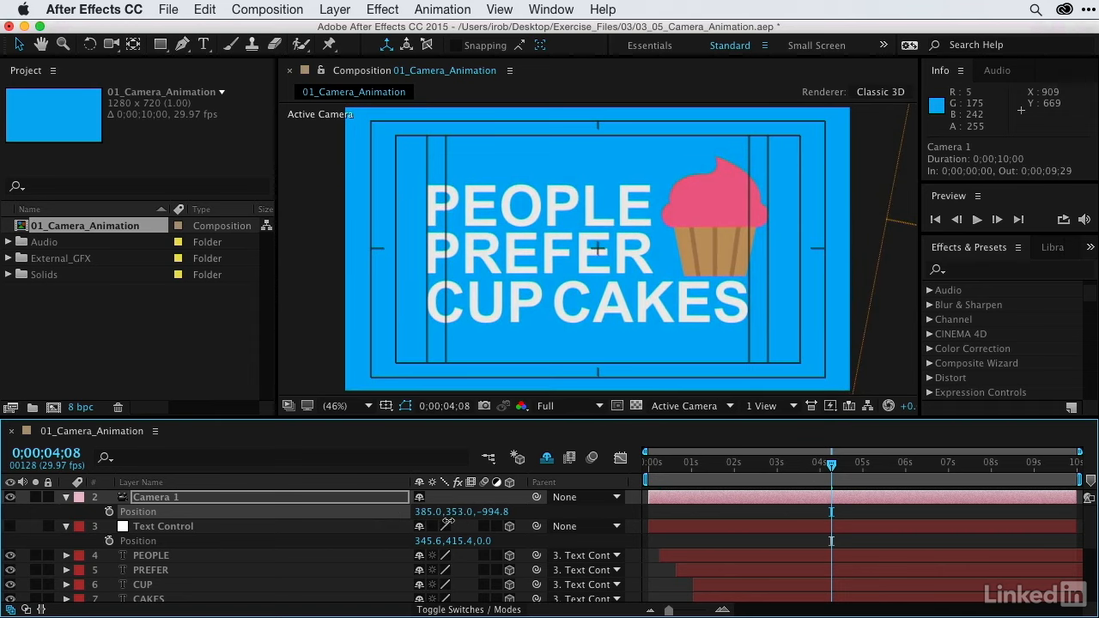
{"action": "left_click", "coordinate": [494, 515]}
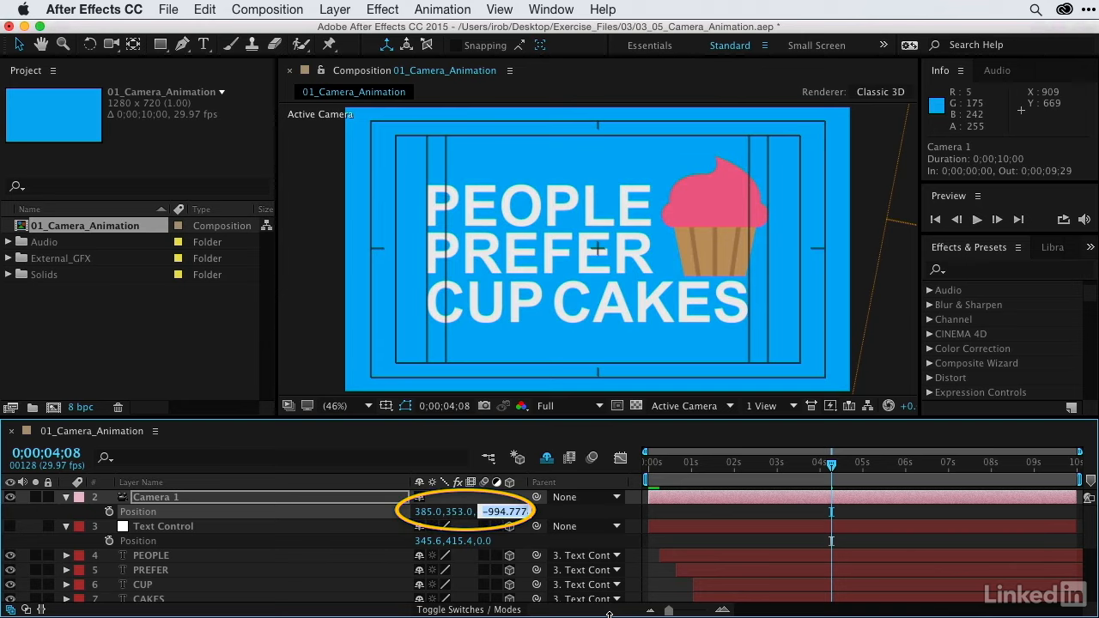
{"action": "type", "text": "-99"}
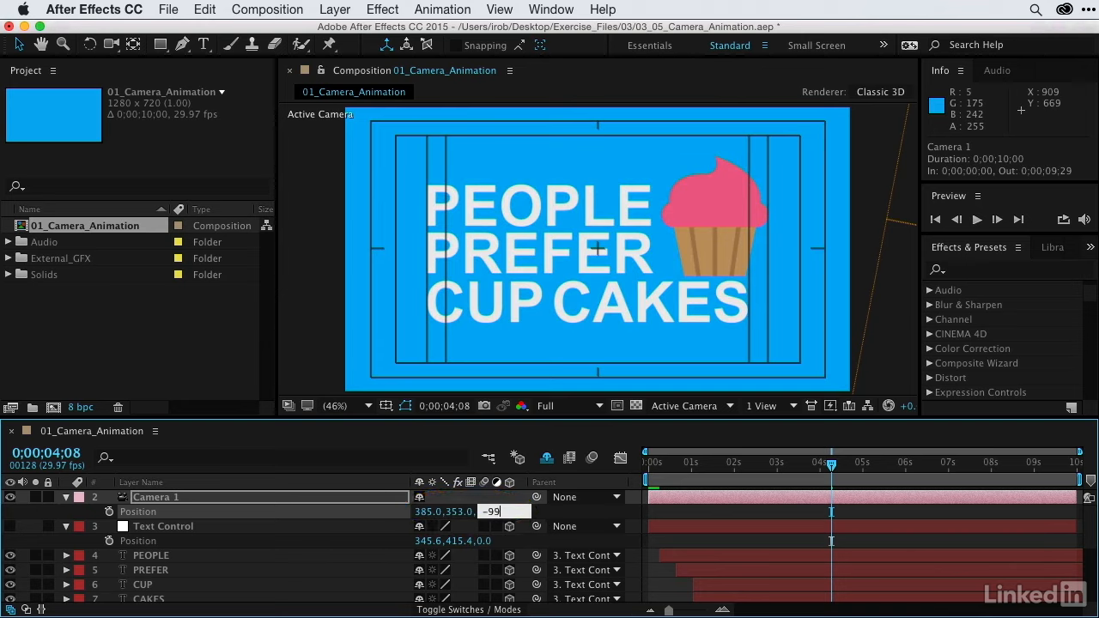
{"action": "type", "text": "5"}
{"action": "key", "text": "Return"}
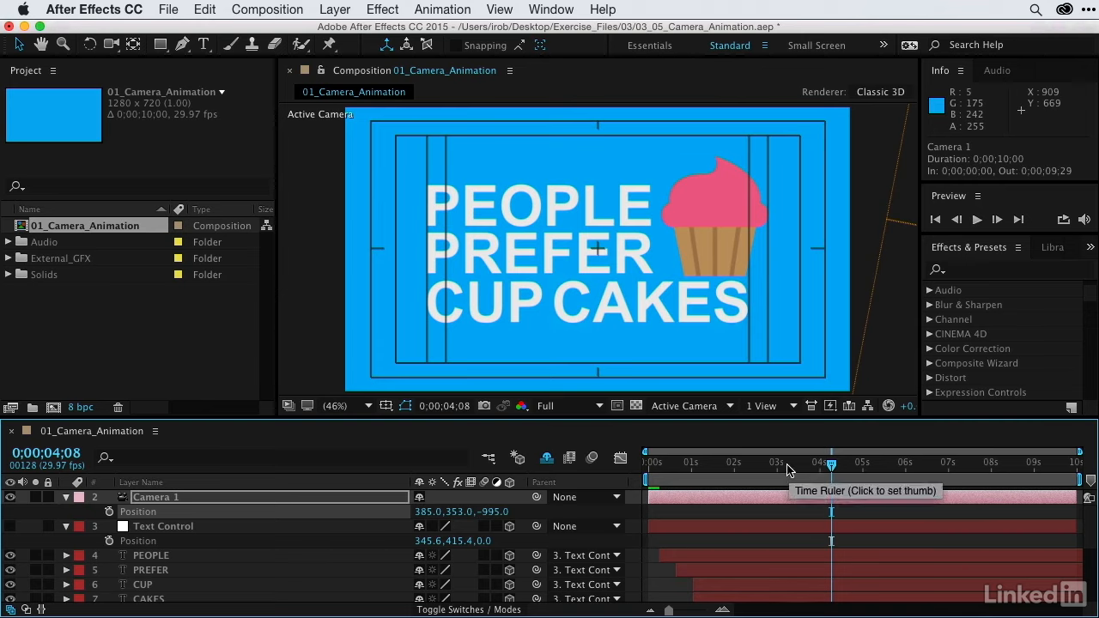
Step: Keyframe the camera's Position at 0;00;02;02, and at 0;00;02;25 set its X value to 1018 to frame the pie chart
{"action": "left_click_drag", "start_coordinate": [831, 464], "coordinate": [723, 480]}
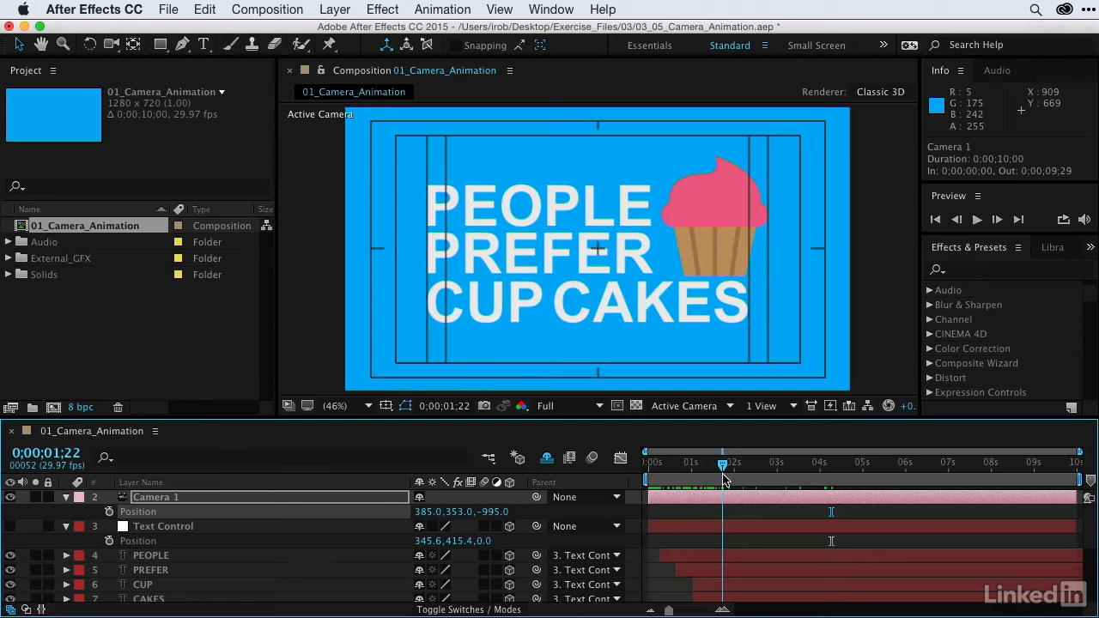
{"action": "left_click_drag", "start_coordinate": [723, 480], "coordinate": [737, 478]}
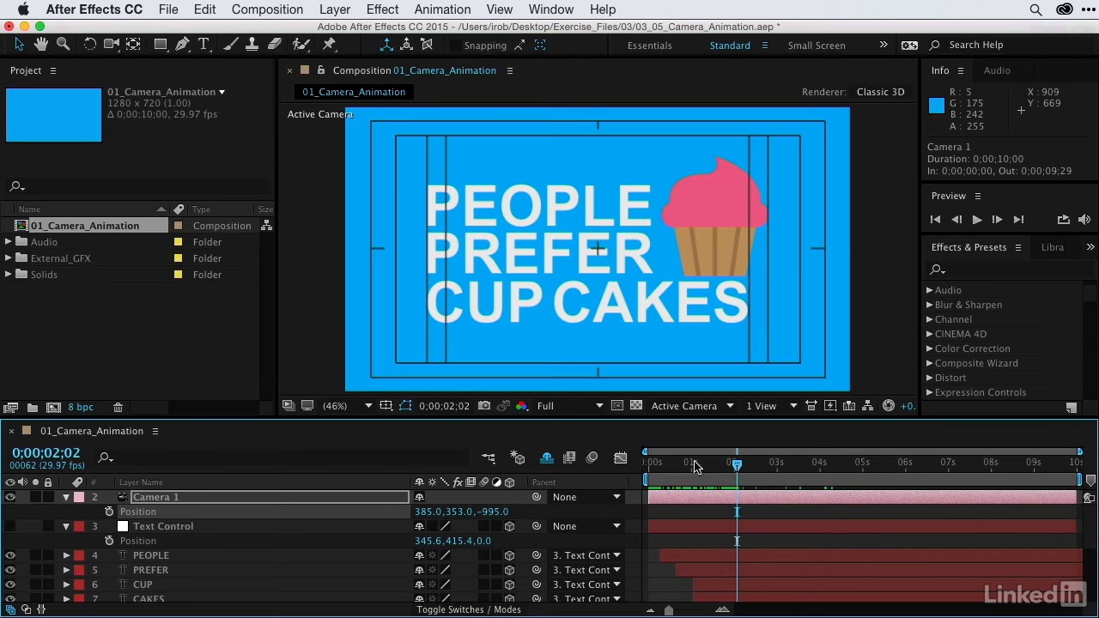
{"action": "left_click", "coordinate": [109, 511]}
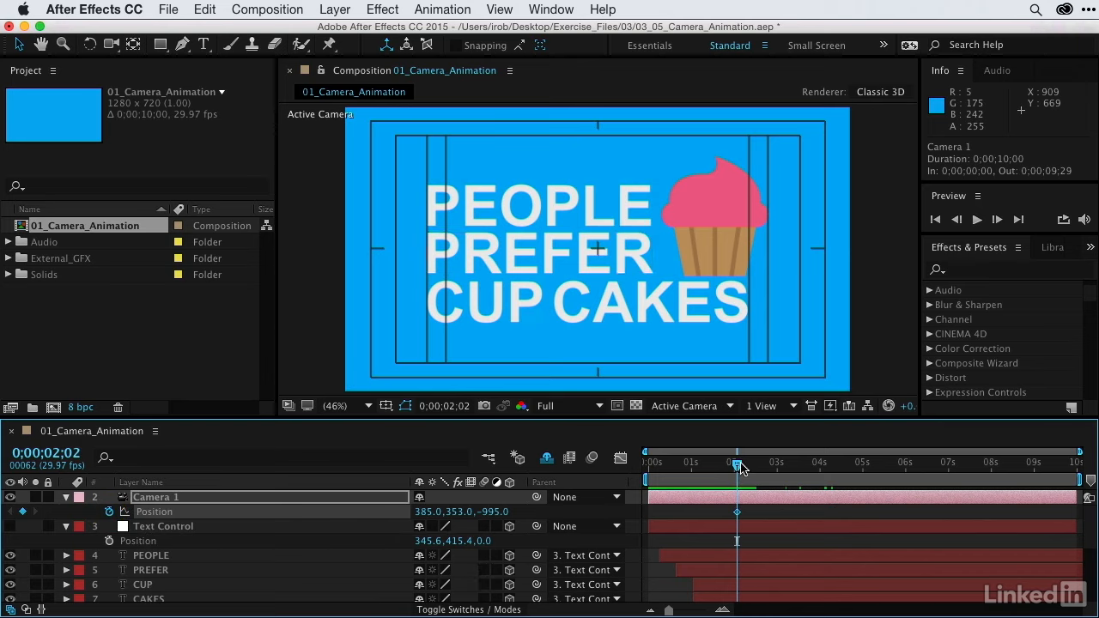
{"action": "left_click_drag", "start_coordinate": [736, 466], "coordinate": [771, 471]}
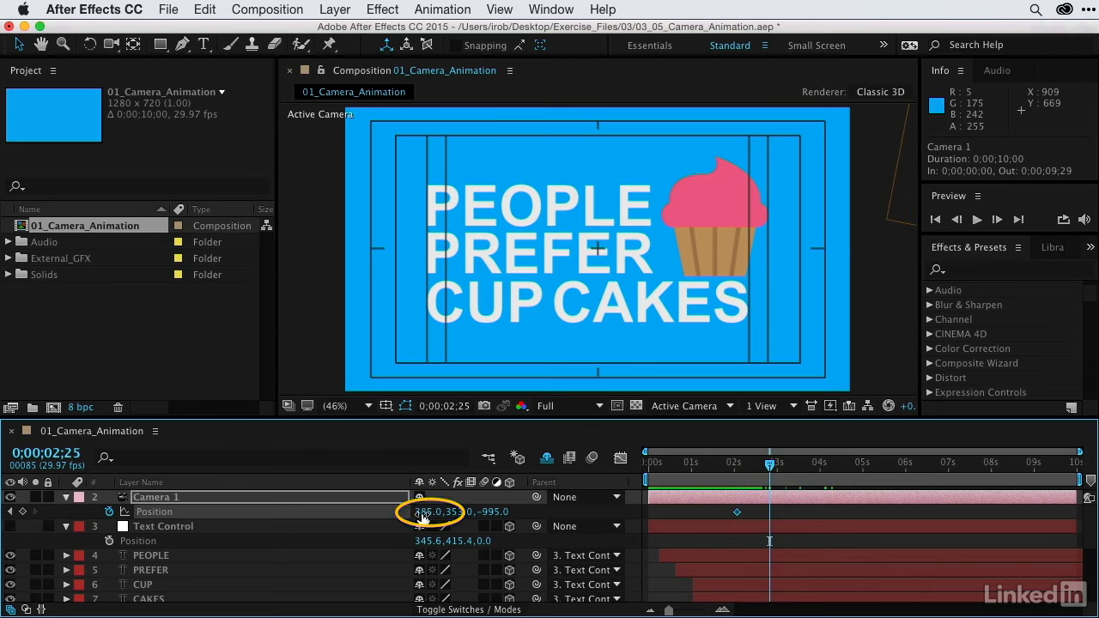
{"action": "left_click_drag", "start_coordinate": [420, 511], "coordinate": [927, 475]}
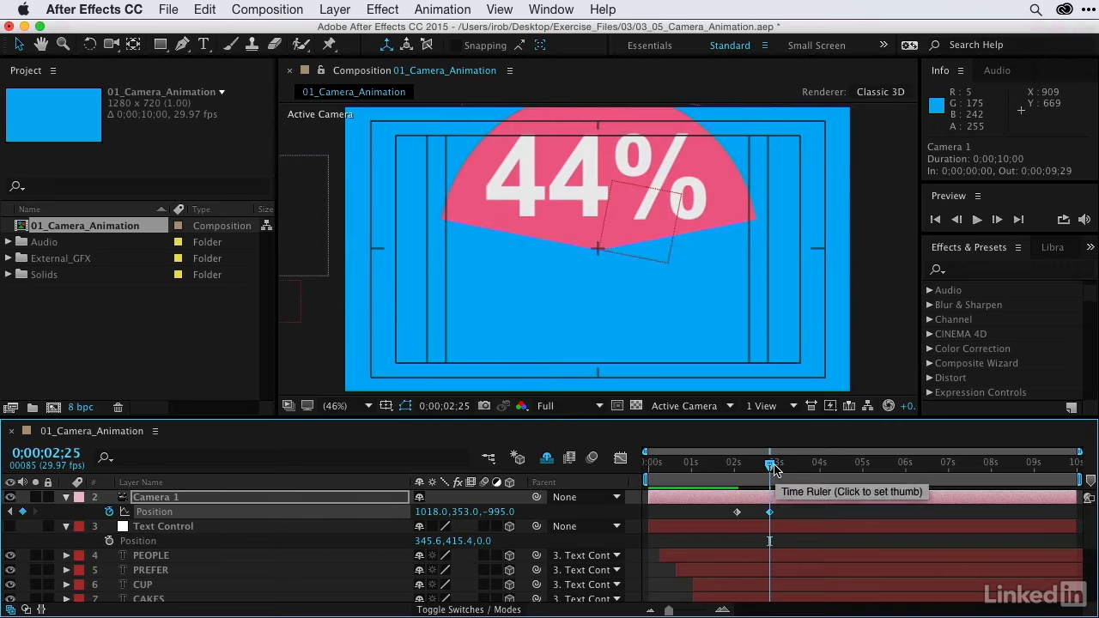
Step: Preview the camera move from text to pie chart, starting at the beginning of the composition
{"action": "left_click_drag", "start_coordinate": [768, 468], "coordinate": [604, 470]}
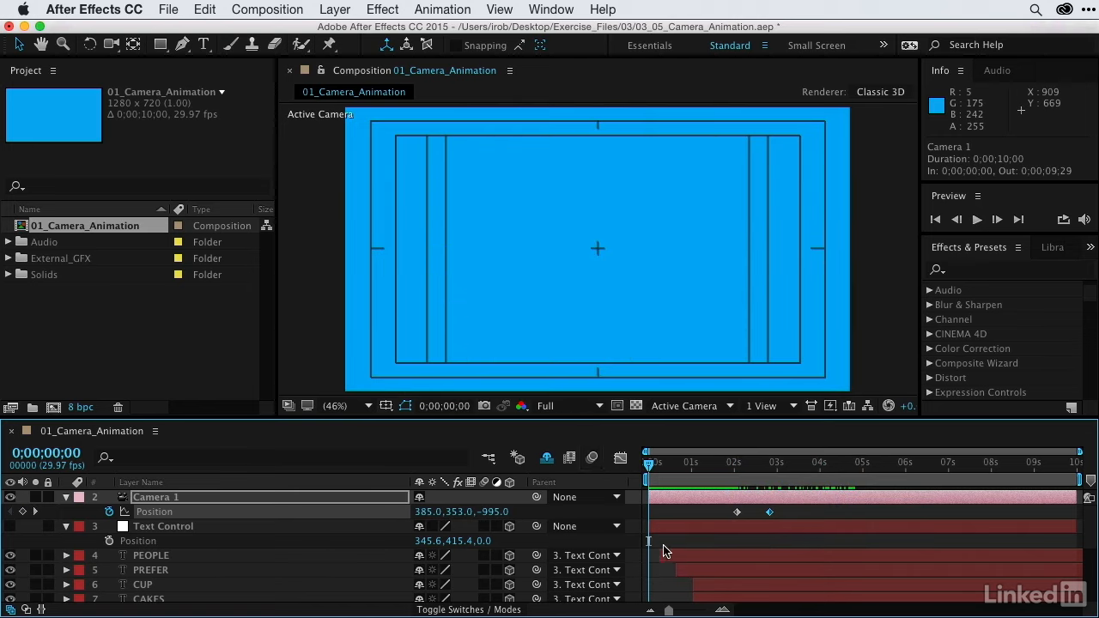
{"action": "key", "text": "space"}
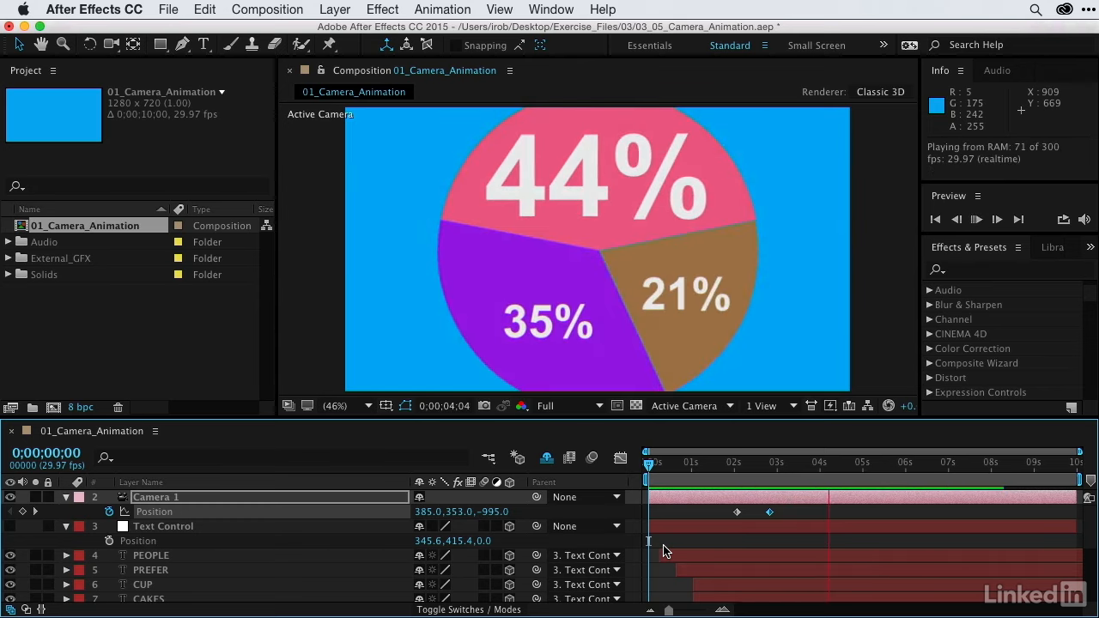
{"action": "key", "text": "space"}
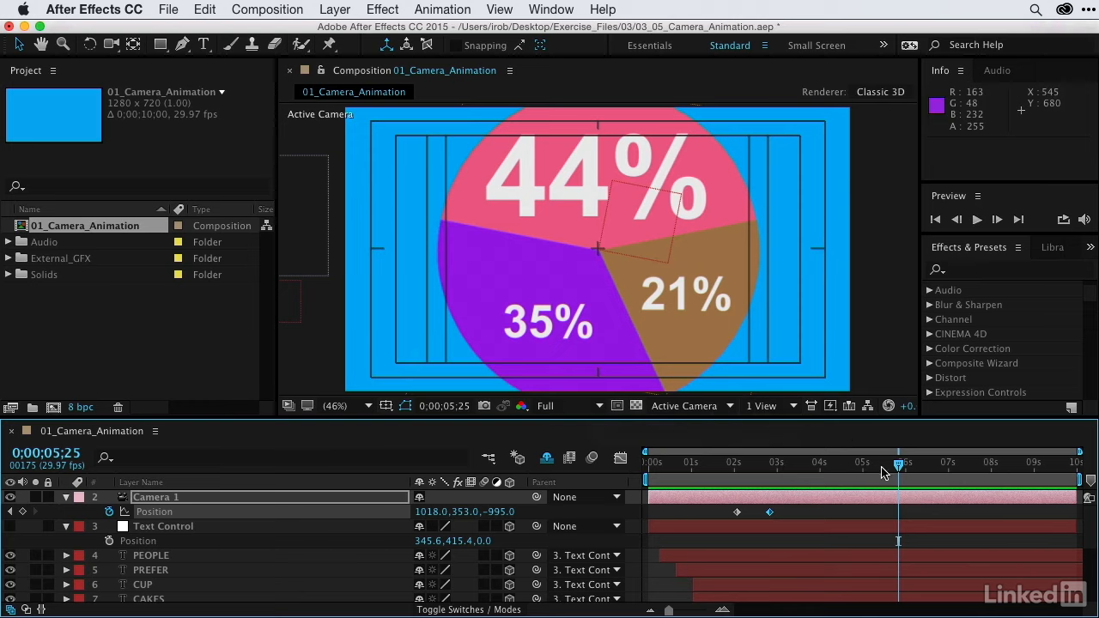
Step: Add a Position keyframe at 0;00;04;00 on Camera 1 to hold the camera on the completed pie chart
{"action": "left_click_drag", "start_coordinate": [888, 470], "coordinate": [772, 470]}
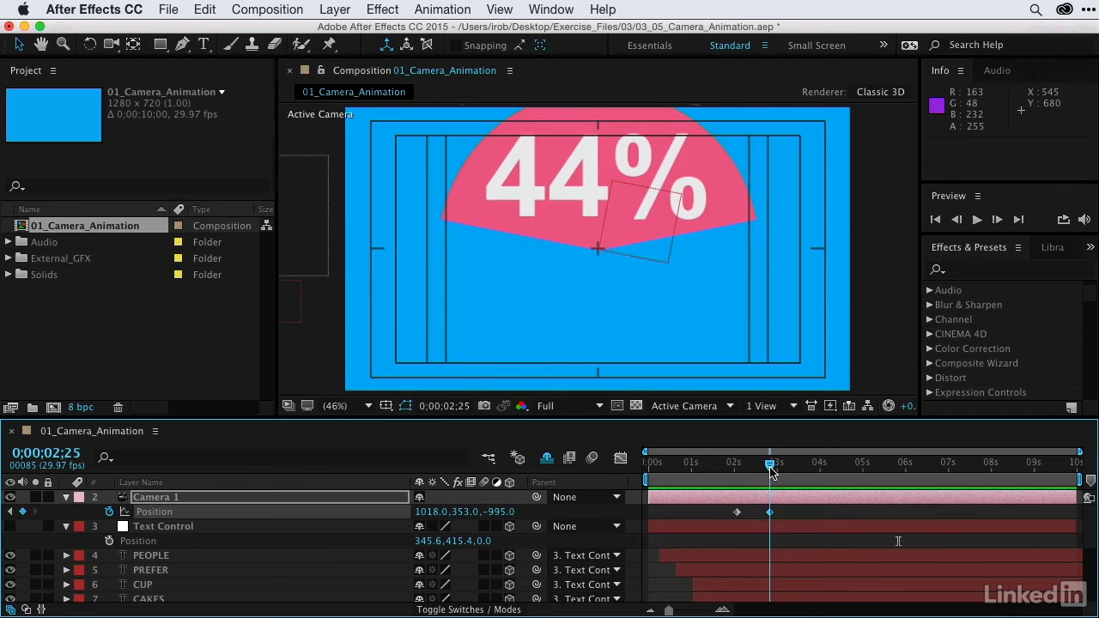
{"action": "left_click_drag", "start_coordinate": [772, 471], "coordinate": [820, 480]}
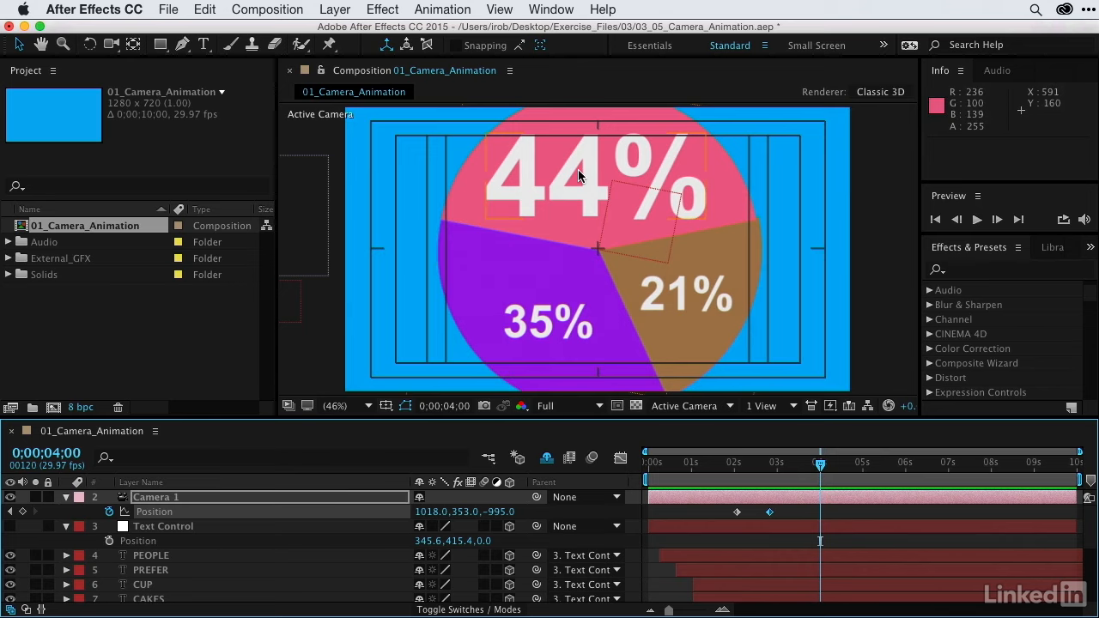
{"action": "left_click", "coordinate": [23, 512]}
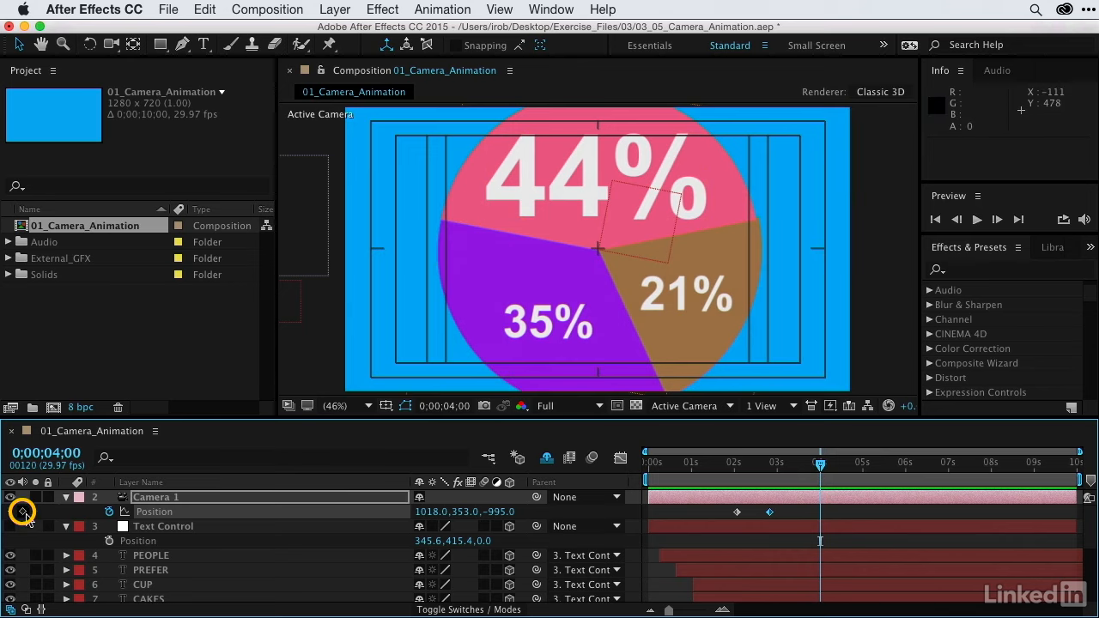
{"action": "left_click", "coordinate": [24, 512]}
Step: Preview the camera move and the hold on the pie chart, starting from about 0;00;02;00 and again from 0;00;01;22
{"action": "left_click_drag", "start_coordinate": [819, 465], "coordinate": [734, 468]}
{"action": "key", "text": "space"}
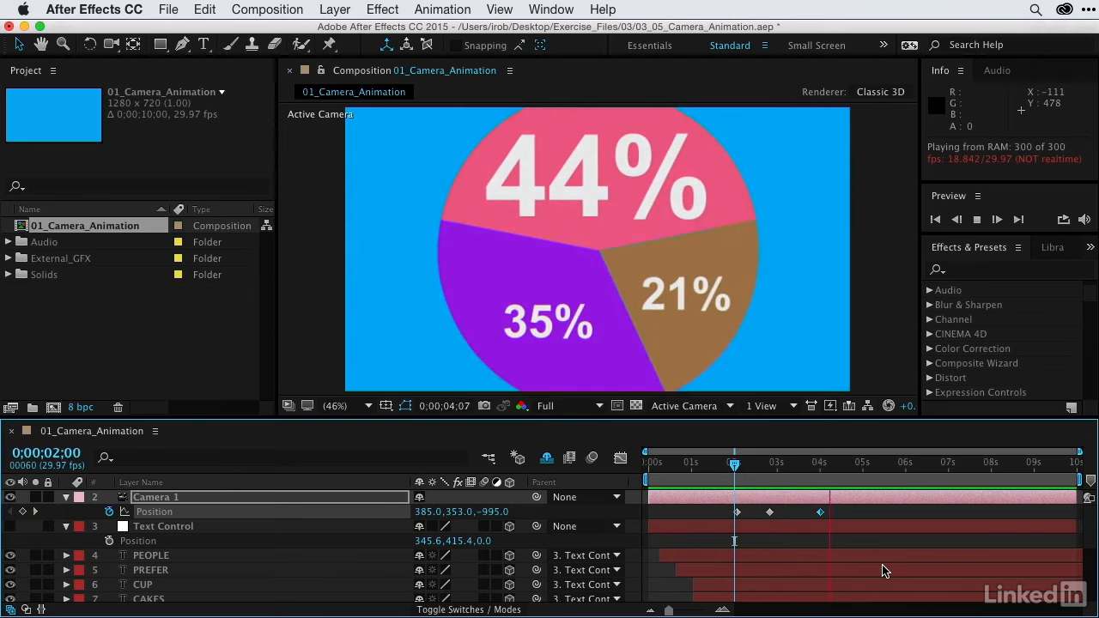
{"action": "key", "text": "space"}
{"action": "left_click", "coordinate": [723, 475]}
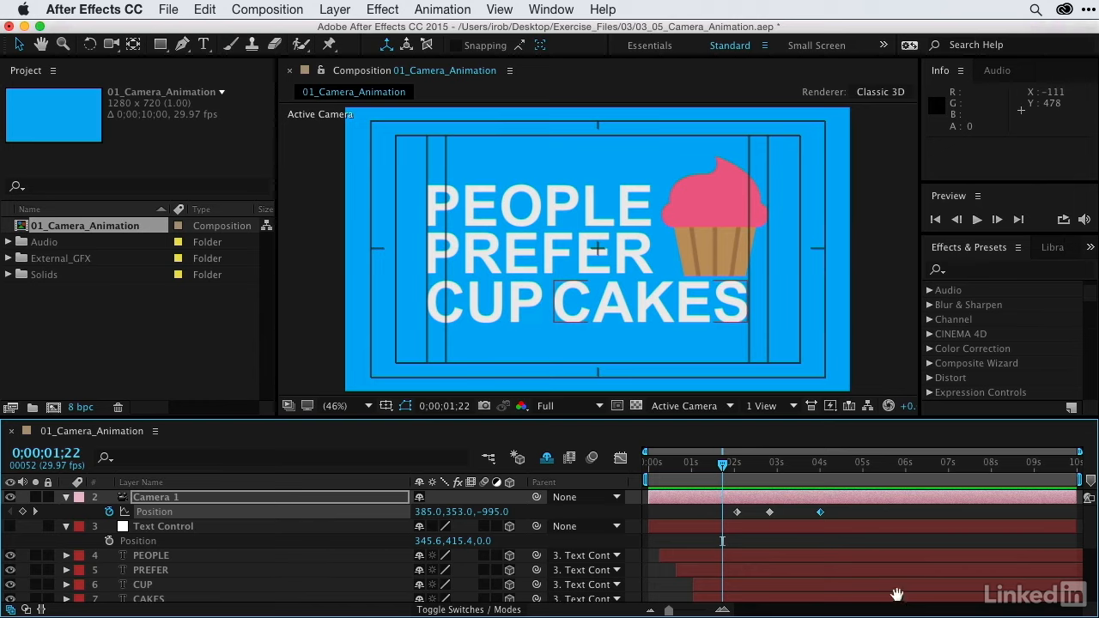
{"action": "key", "text": "space"}
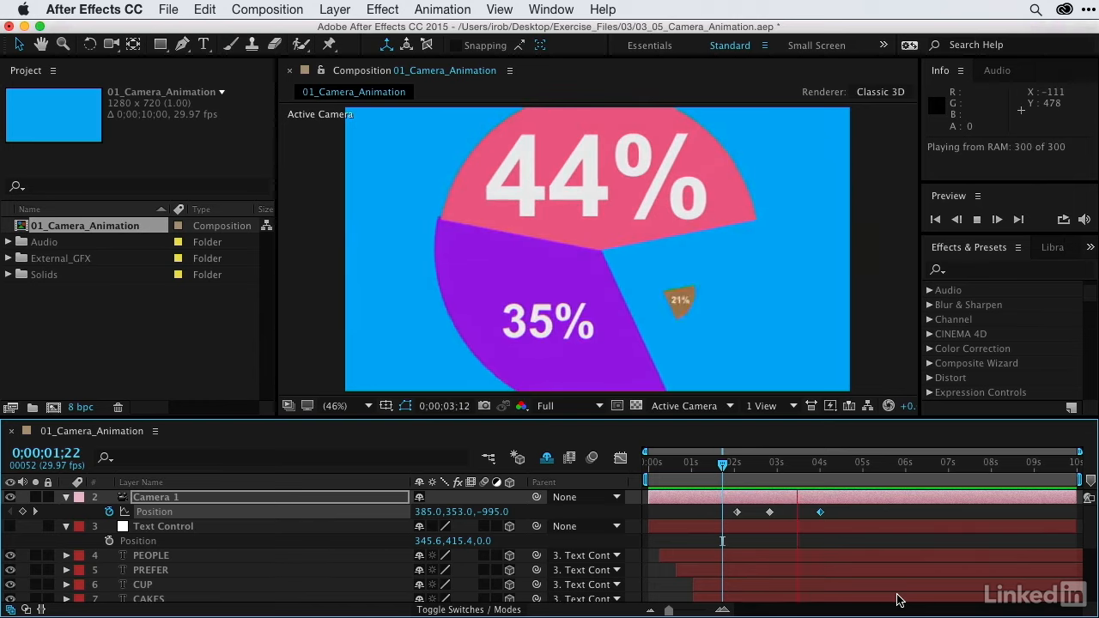
{"action": "key", "text": "space"}
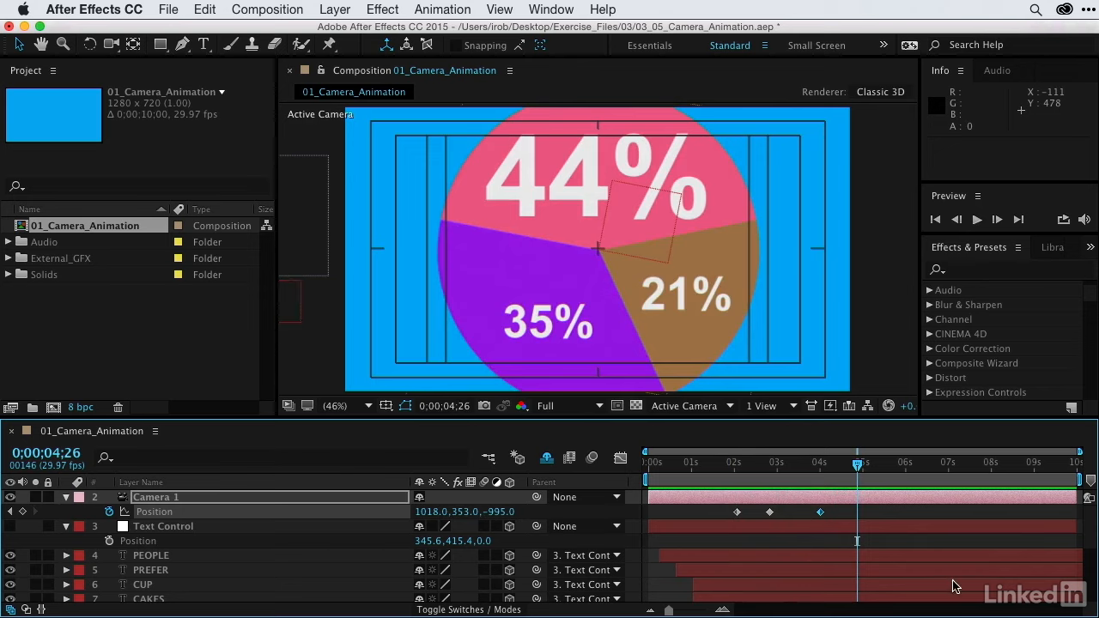
Step: At 0;00;04;15, set the camera's Position to X 694 and Z -1602 so both text and pie chart fit the frame
{"action": "mouse_move", "coordinate": [838, 468]}
{"action": "left_mouse_down"}
{"action": "mouse_move", "coordinate": [809, 468]}
{"action": "mouse_move", "coordinate": [822, 468]}
{"action": "left_mouse_up"}
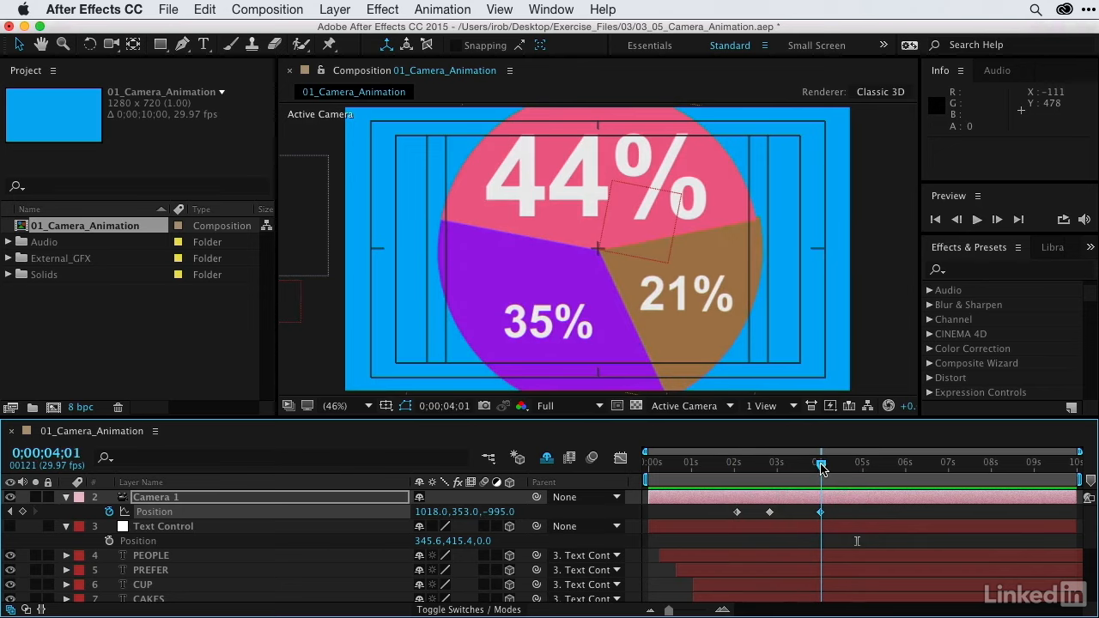
{"action": "left_click_drag", "start_coordinate": [821, 468], "coordinate": [841, 474]}
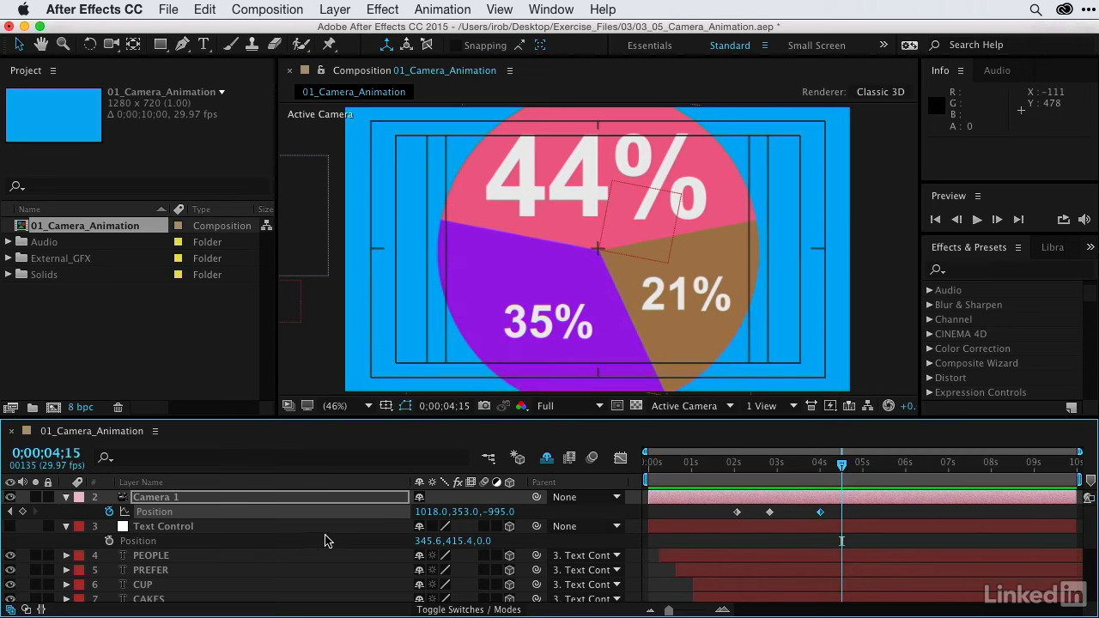
{"action": "left_click_drag", "start_coordinate": [503, 513], "coordinate": [13, 552]}
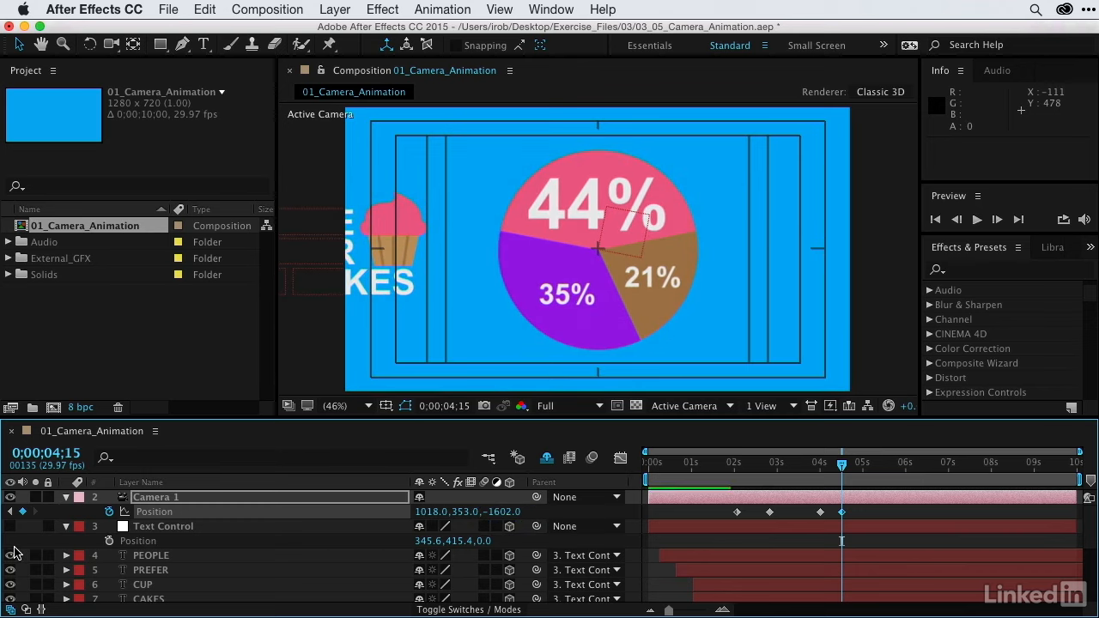
{"action": "left_click_drag", "start_coordinate": [432, 512], "coordinate": [67, 528]}
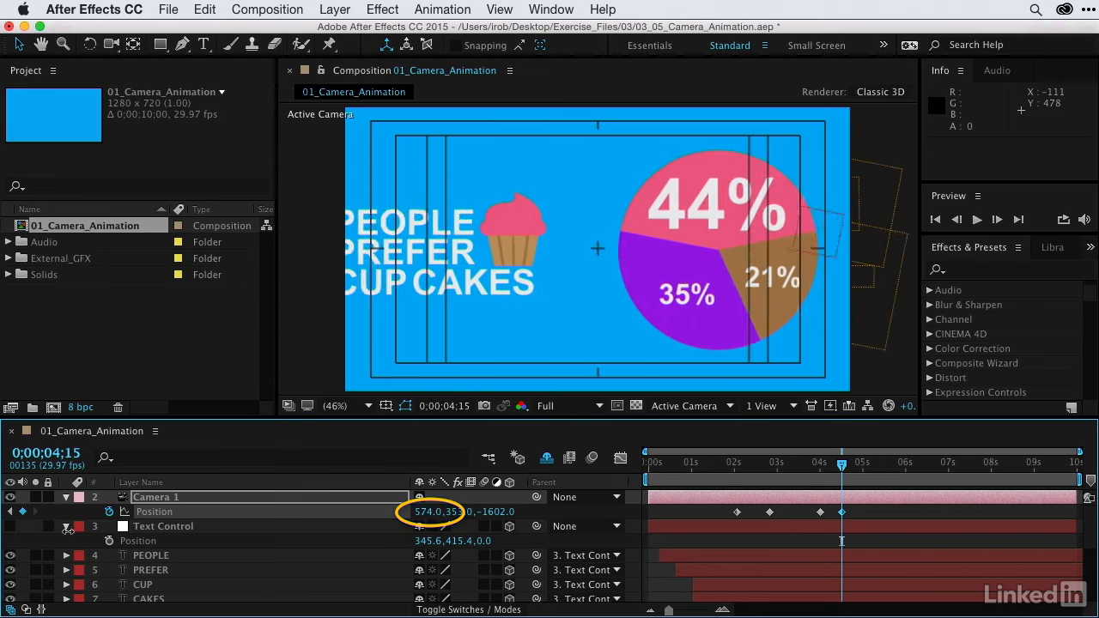
{"action": "left_click_drag", "start_coordinate": [434, 512], "coordinate": [531, 512]}
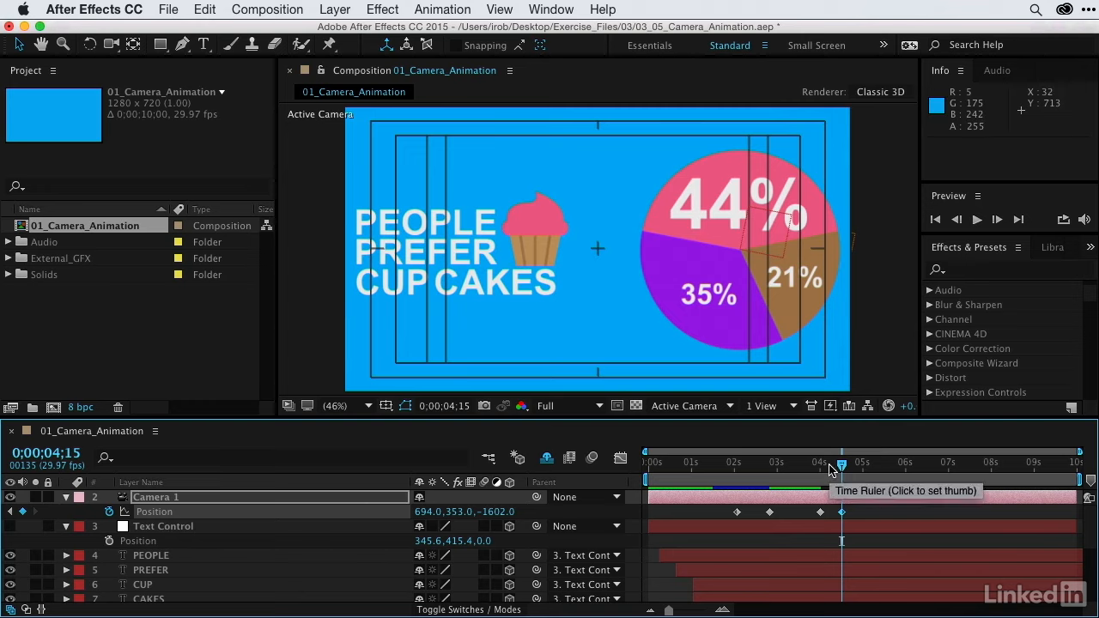
Step: Preview the whole camera animation from the start through the final pull-back
{"action": "left_click_drag", "start_coordinate": [831, 467], "coordinate": [650, 452]}
{"action": "key", "text": "space"}
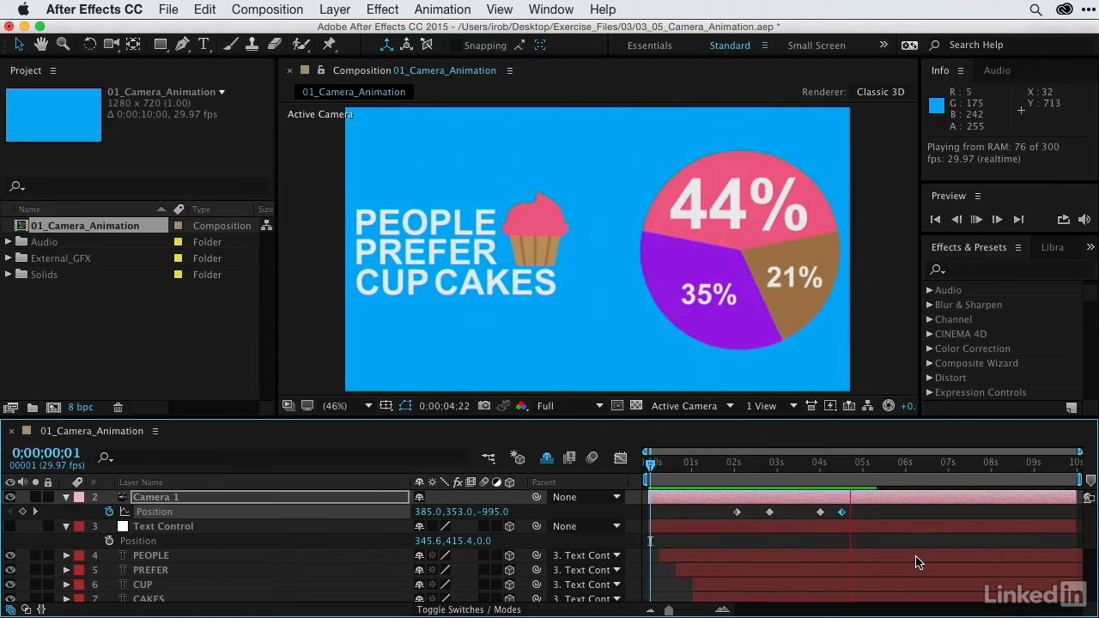
{"action": "key", "text": "space"}
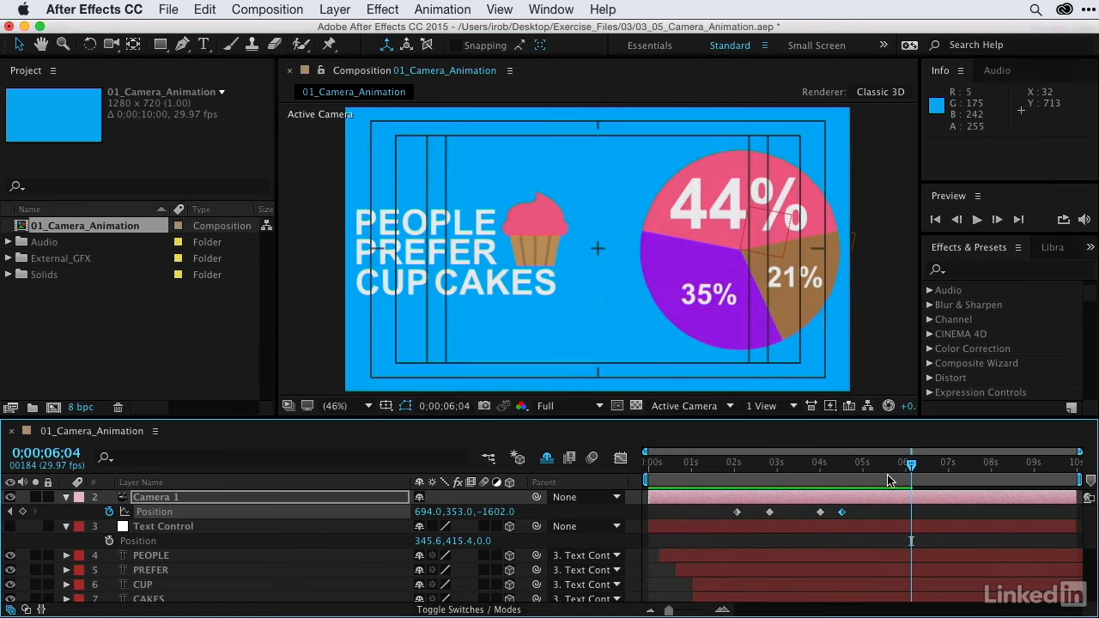
Step: Scrub the audio between about 0;00;03;26 and 0;00;04;24, and return to the camera's Position keyframe at 0;00;04;00
{"action": "left_click_drag", "start_coordinate": [891, 468], "coordinate": [815, 475]}
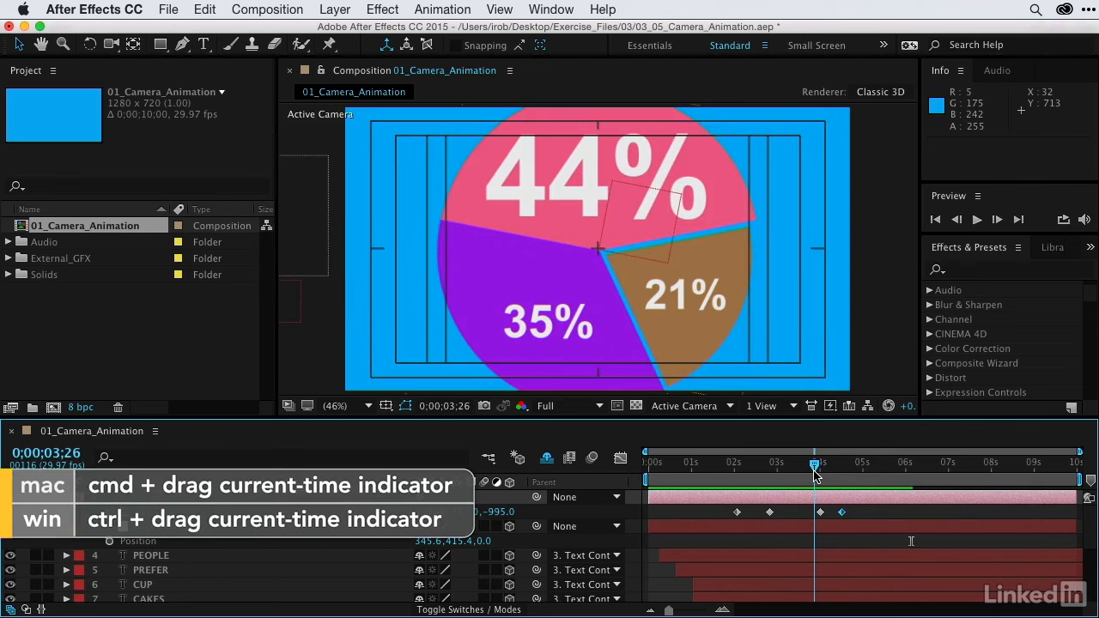
{"action": "left_click_drag", "start_coordinate": [816, 475], "coordinate": [854, 487]}
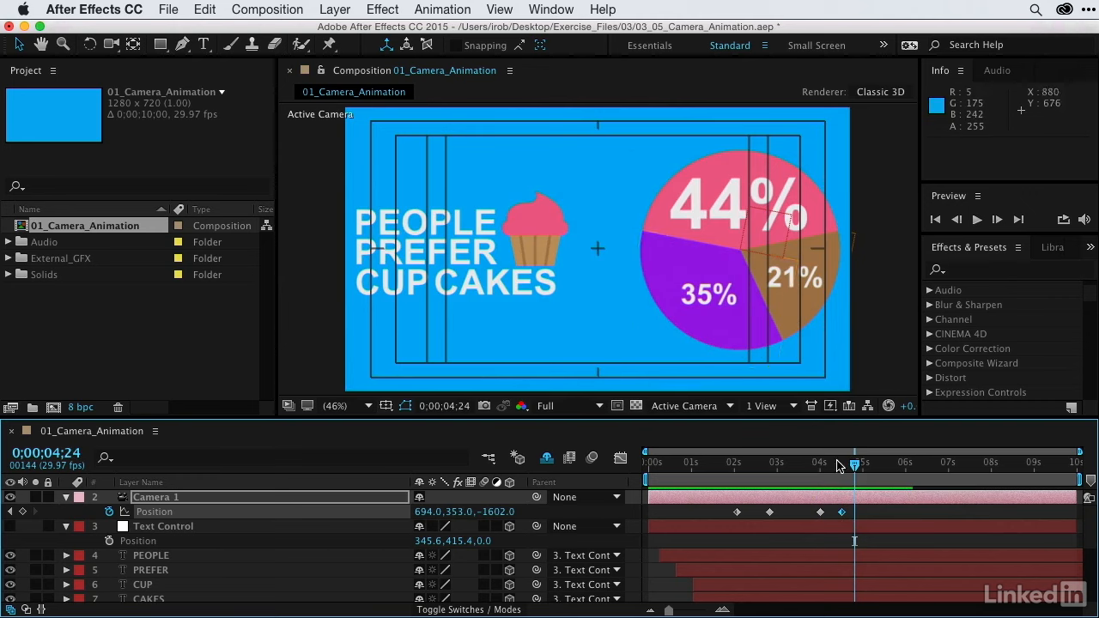
{"action": "left_click_drag", "start_coordinate": [831, 470], "coordinate": [822, 470]}
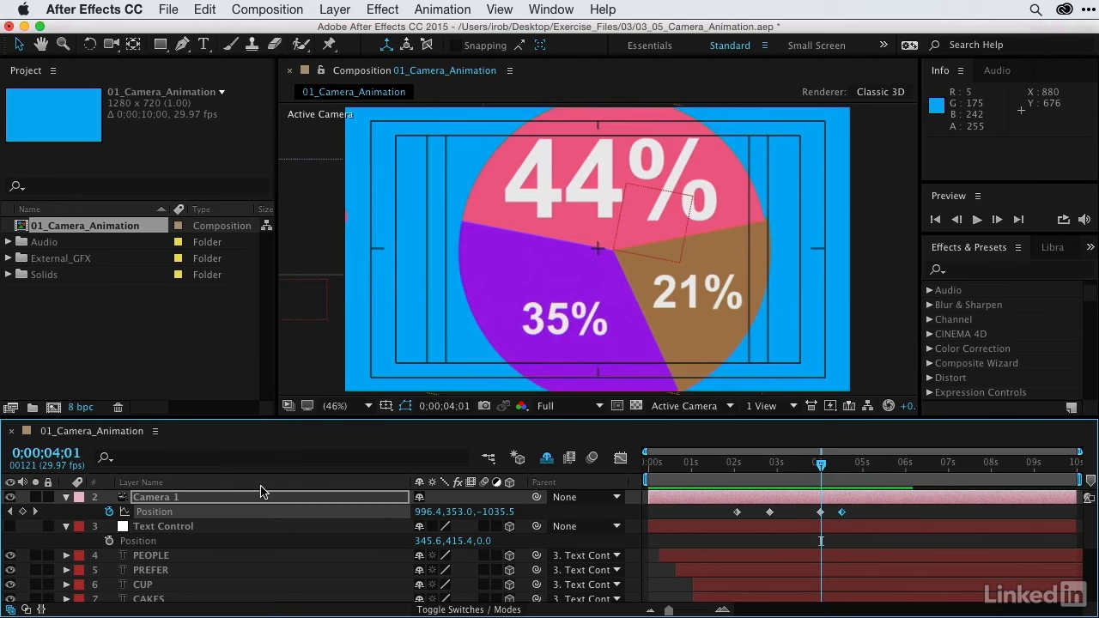
{"action": "left_click", "coordinate": [10, 511]}
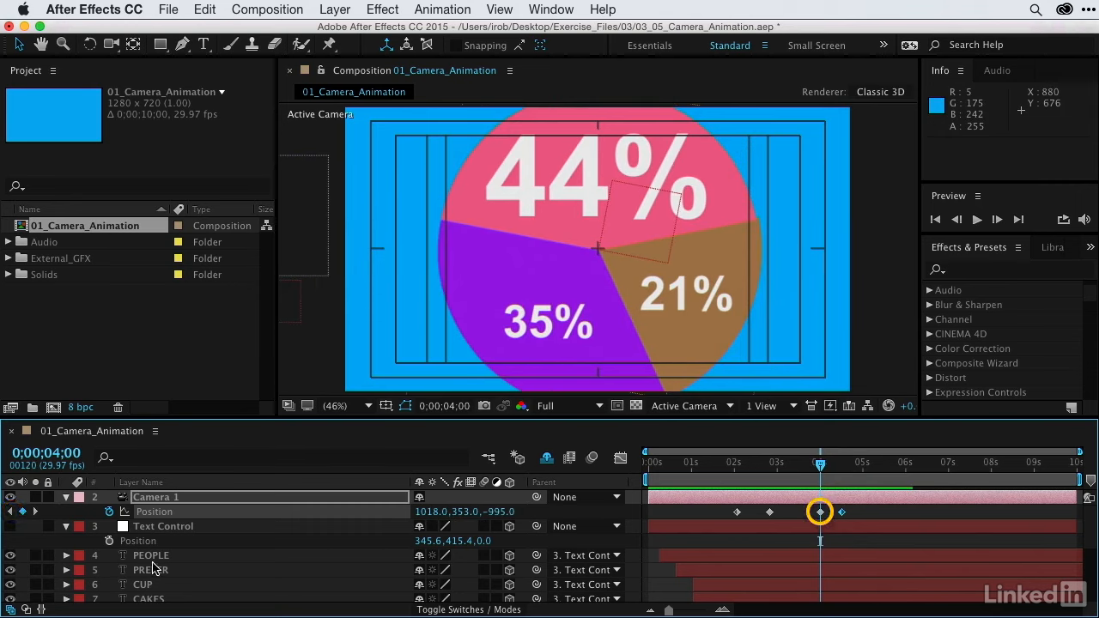
Step: Start Position keyframes at 0;00;04;00 for the Text Control and Spin_Control_Null layers
{"action": "left_click", "coordinate": [163, 527]}
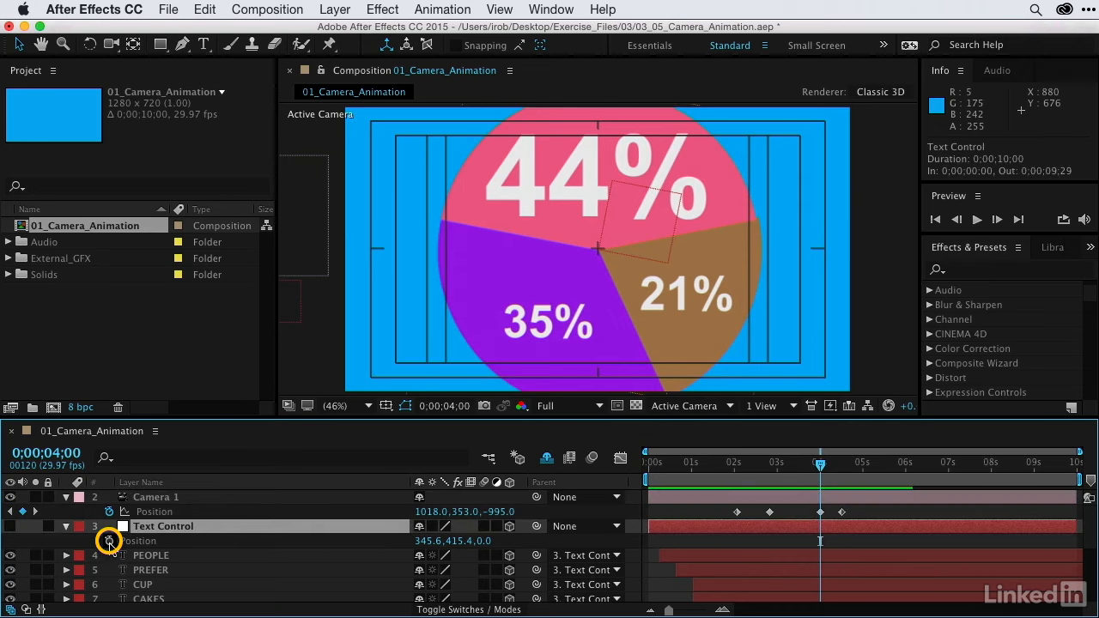
{"action": "scroll", "coordinate": [218, 555], "scroll_direction": "down", "scroll_amount": 3}
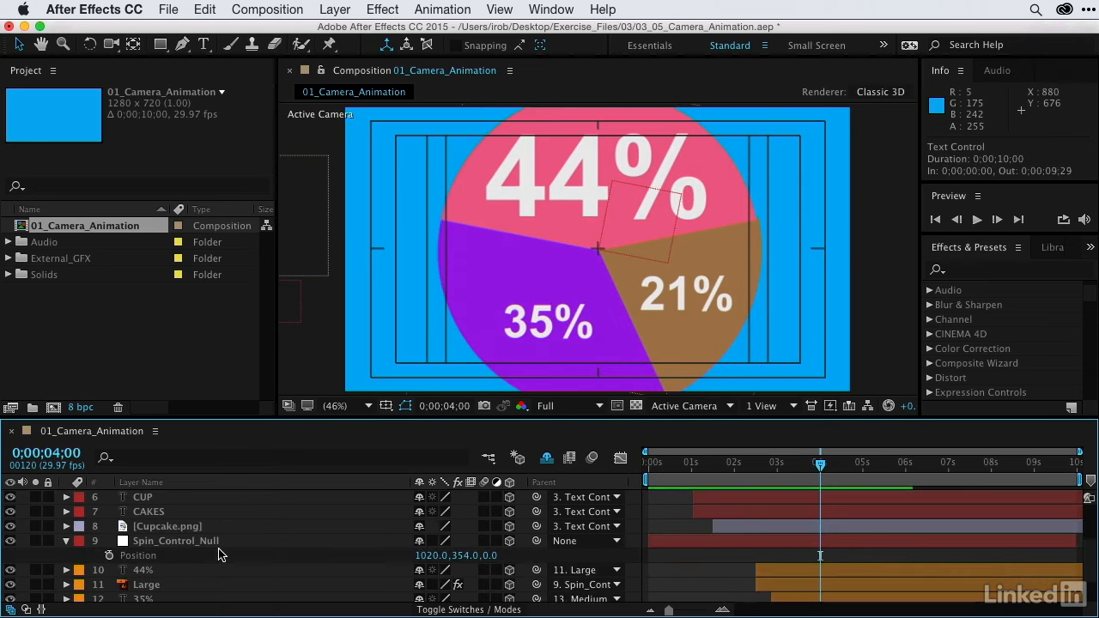
{"action": "left_click", "coordinate": [109, 555]}
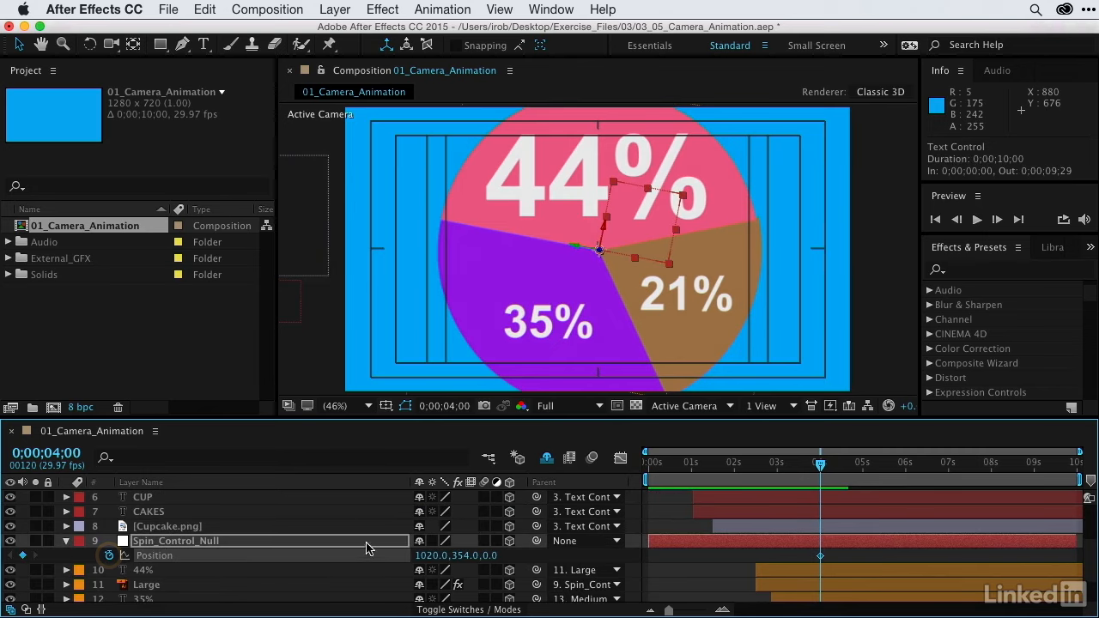
Step: At 0;00;04;15, shift Text Control's X Position inward toward the pie chart and set Spin_Control_Null's X Position to 964
{"action": "scroll", "coordinate": [372, 507], "scroll_direction": "up", "scroll_amount": 5}
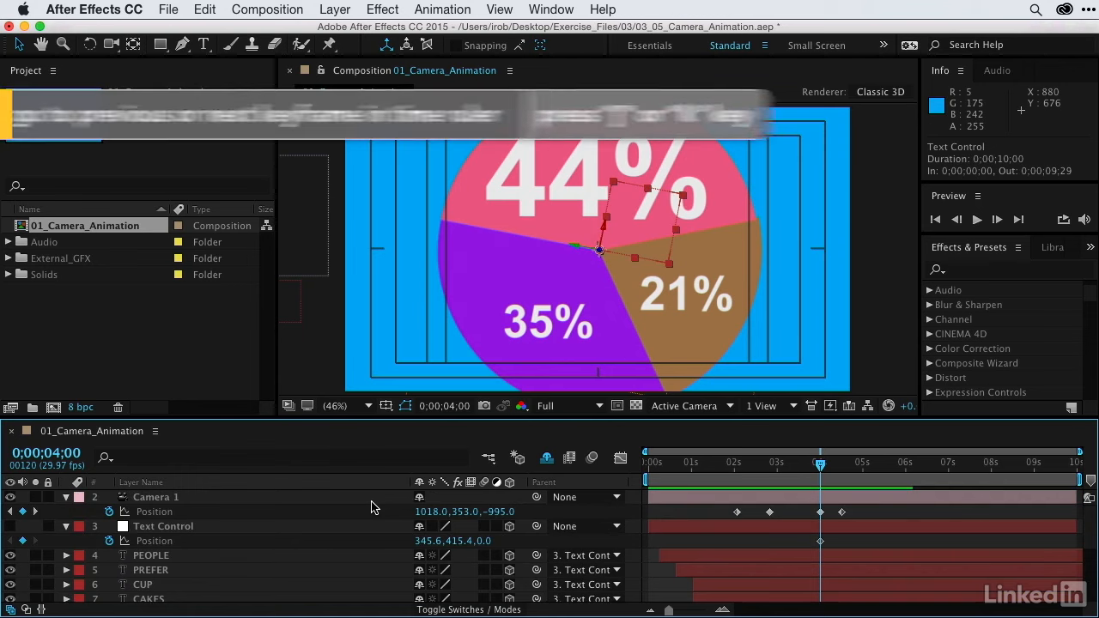
{"action": "key", "text": "k"}
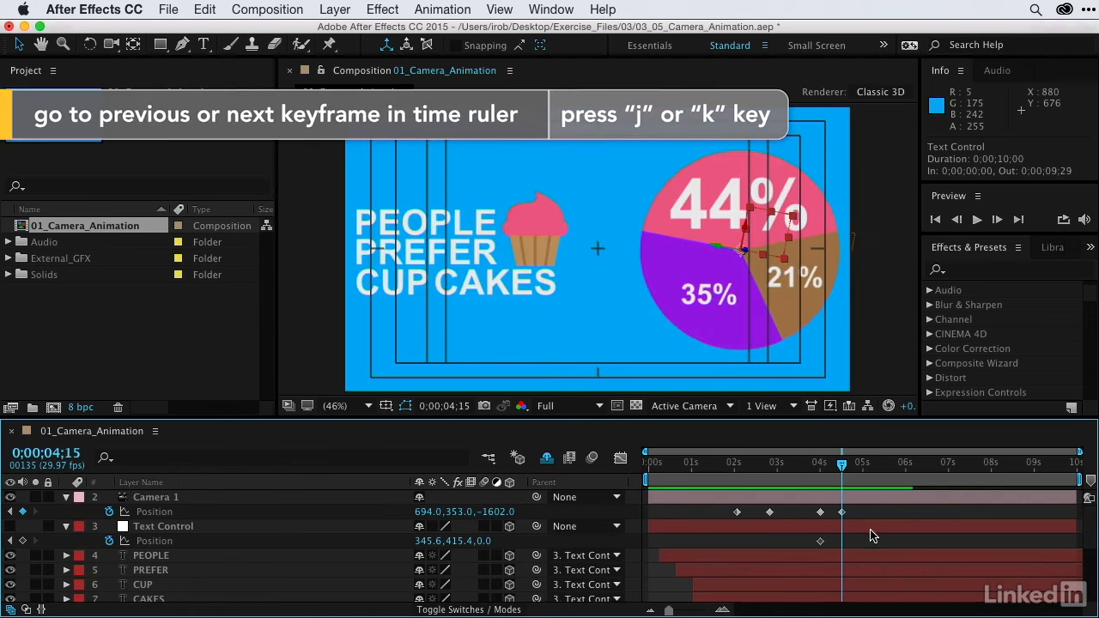
{"action": "scroll", "coordinate": [871, 535], "scroll_direction": "down", "scroll_amount": 3}
{"action": "scroll", "coordinate": [871, 536], "scroll_direction": "up", "scroll_amount": 3}
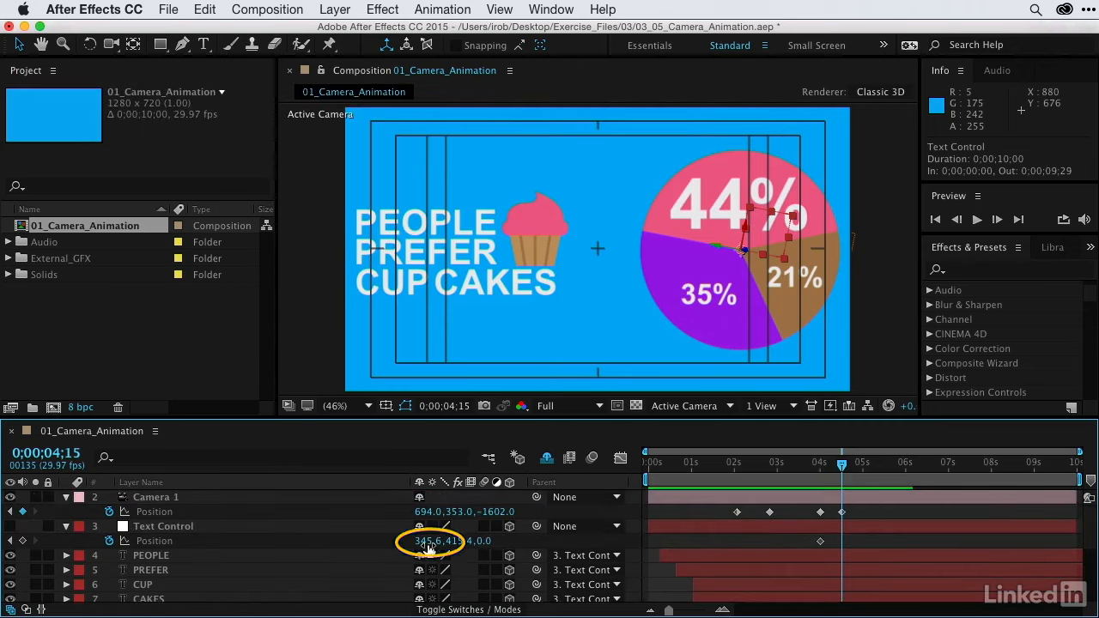
{"action": "left_click_drag", "start_coordinate": [427, 545], "coordinate": [475, 549]}
{"action": "scroll", "coordinate": [315, 558], "scroll_direction": "down", "scroll_amount": 3}
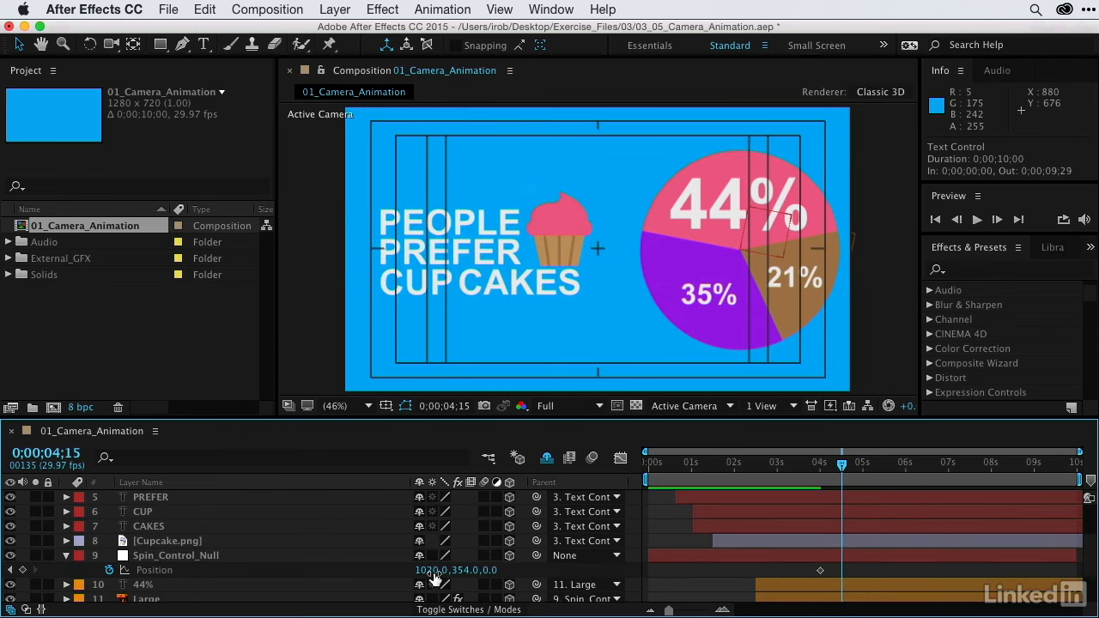
{"action": "left_click_drag", "start_coordinate": [434, 573], "coordinate": [382, 573]}
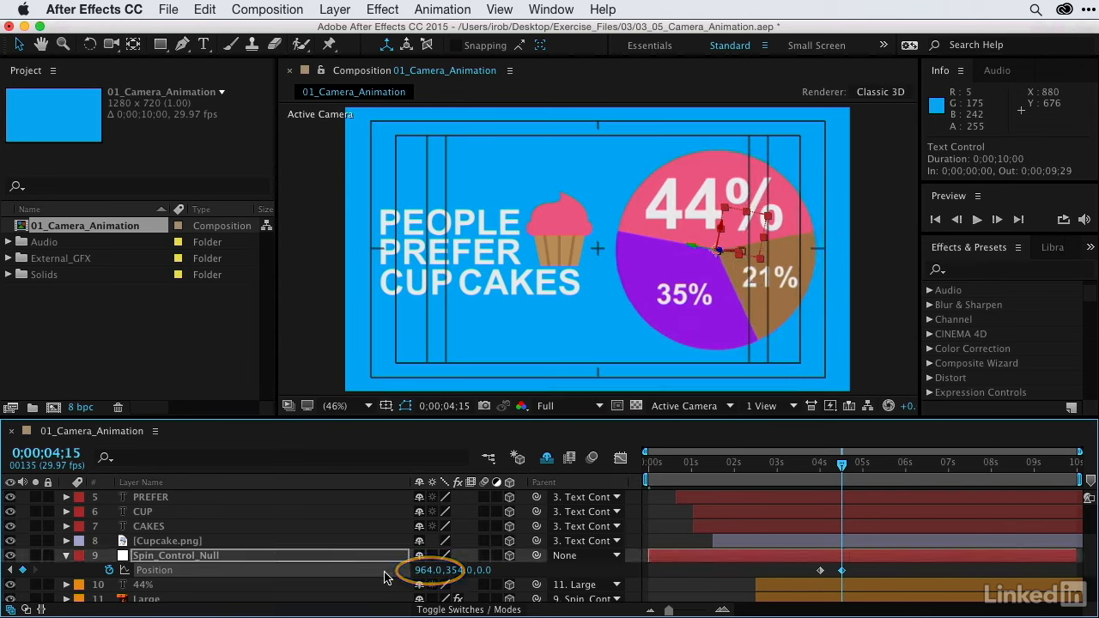
Step: Turn off the Title/Action Safe overlay and preview the whole animation from 0;00;00;00 through the final pull-back
{"action": "left_click", "coordinate": [386, 405]}
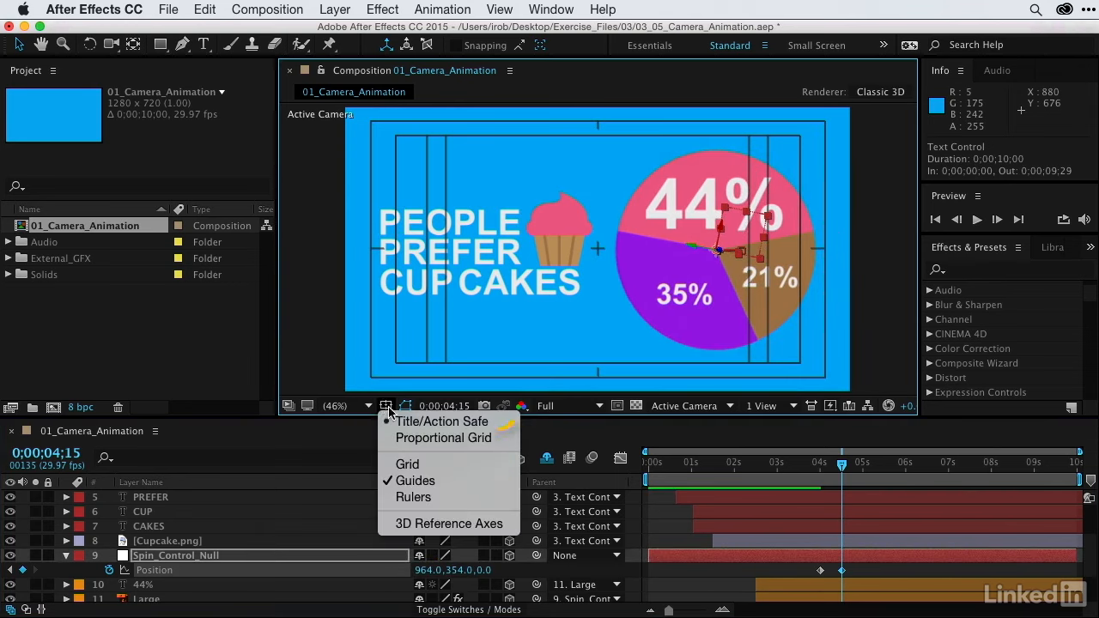
{"action": "left_click", "coordinate": [394, 422]}
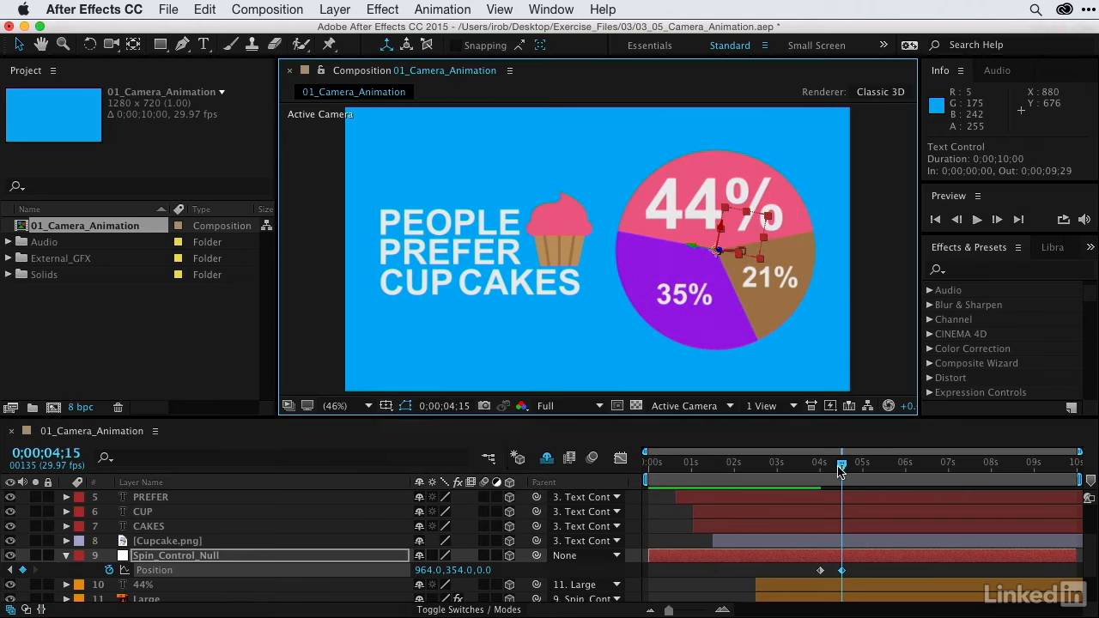
{"action": "left_click_drag", "start_coordinate": [833, 464], "coordinate": [592, 455]}
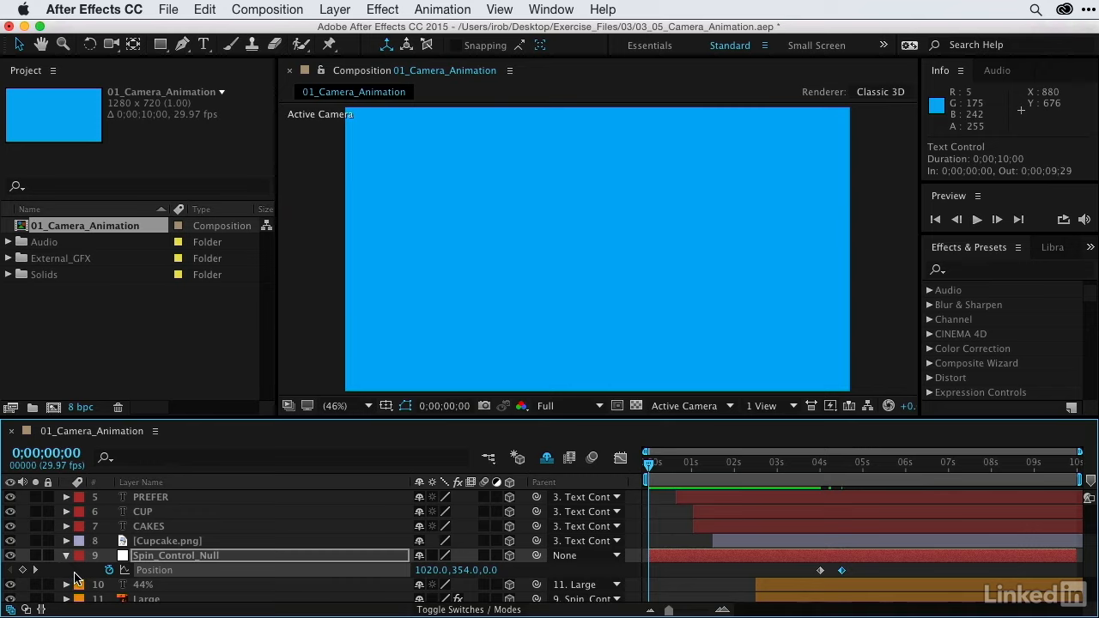
{"action": "key", "text": "space"}
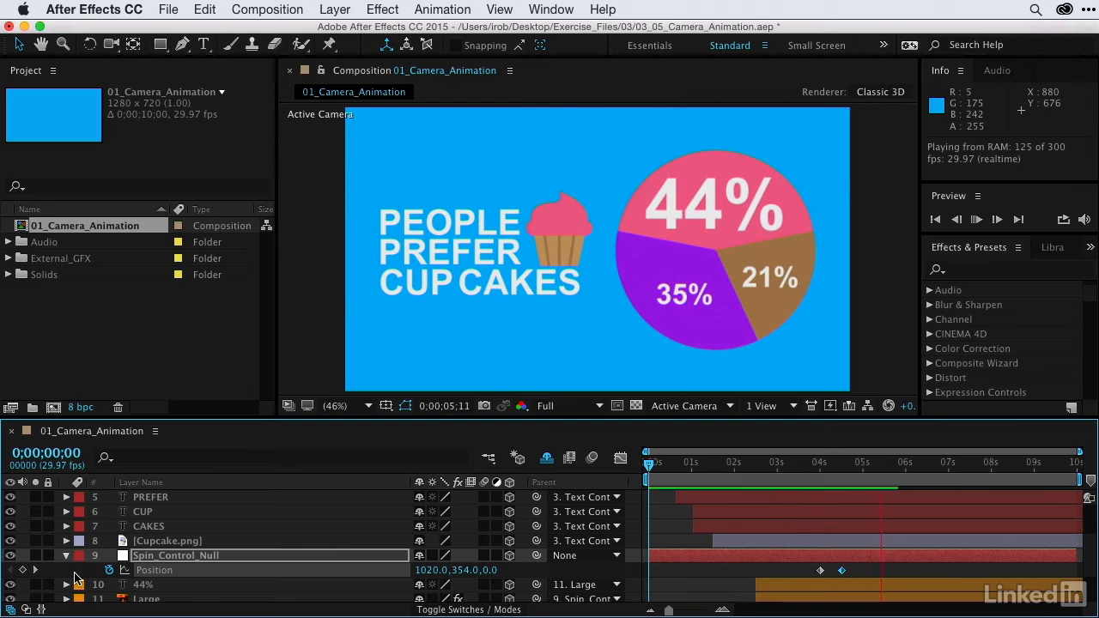
{"action": "key", "text": "space"}
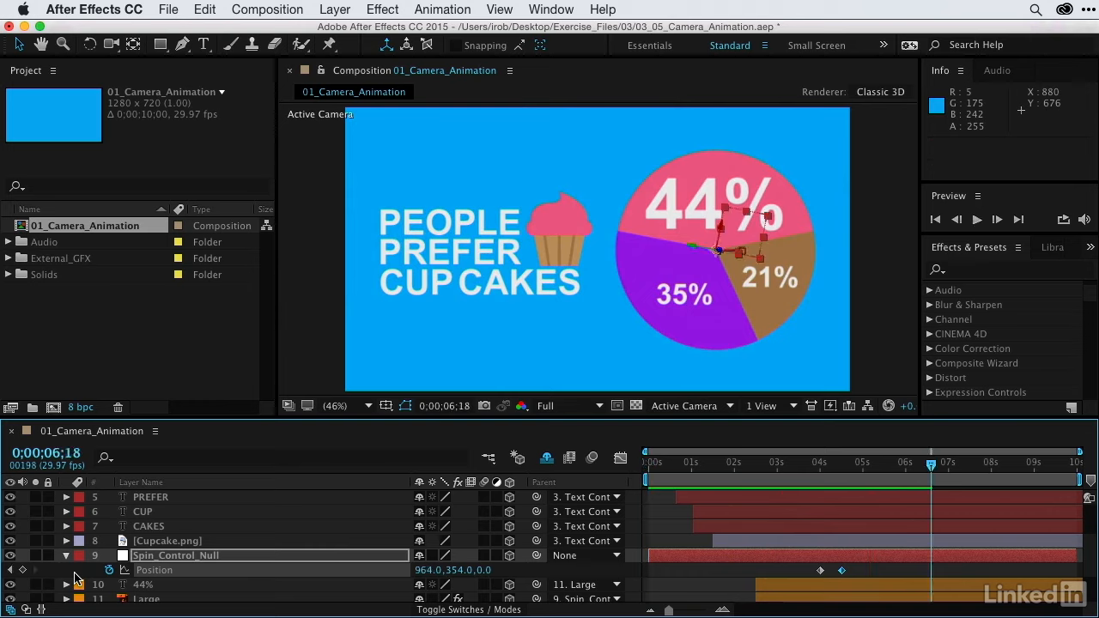